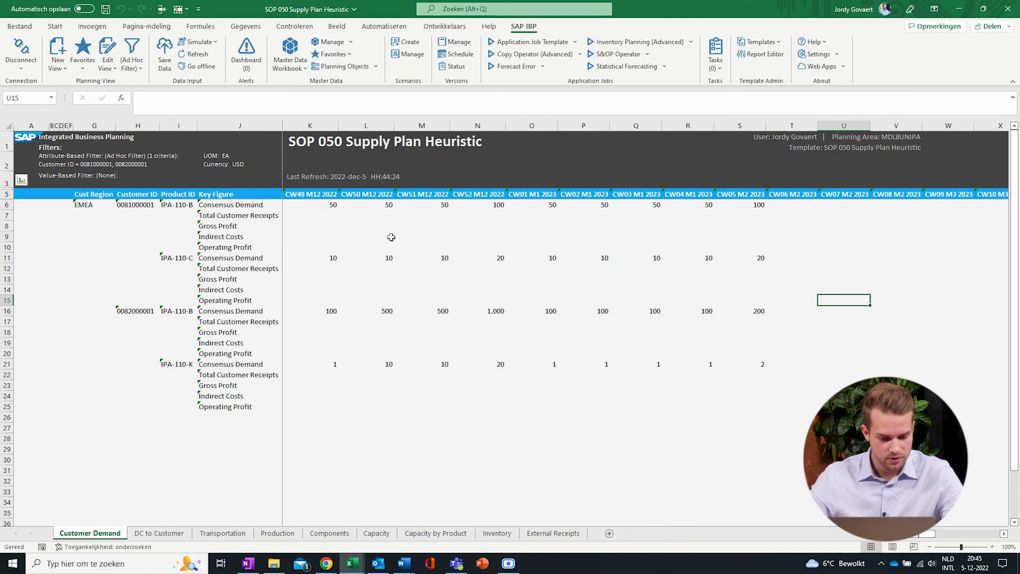
pyautogui.click(245, 207)
pyautogui.click(252, 258)
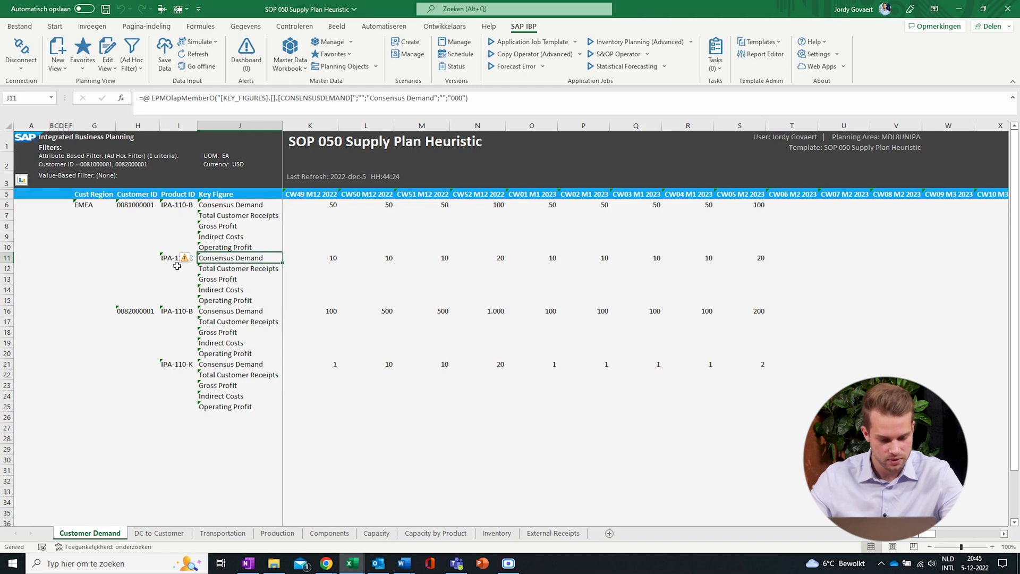
pyautogui.click(138, 208)
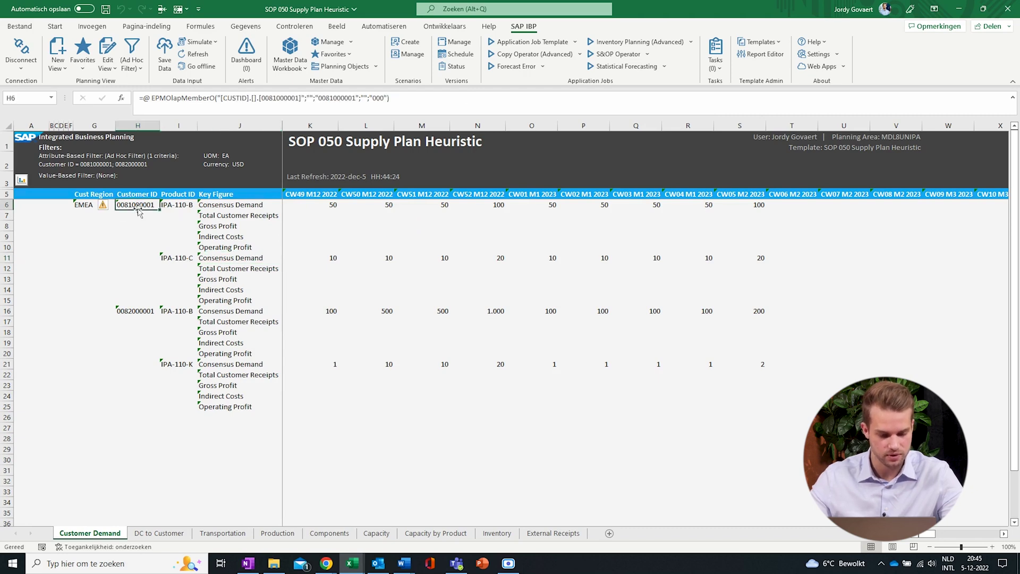
pyautogui.click(128, 310)
pyautogui.click(180, 204)
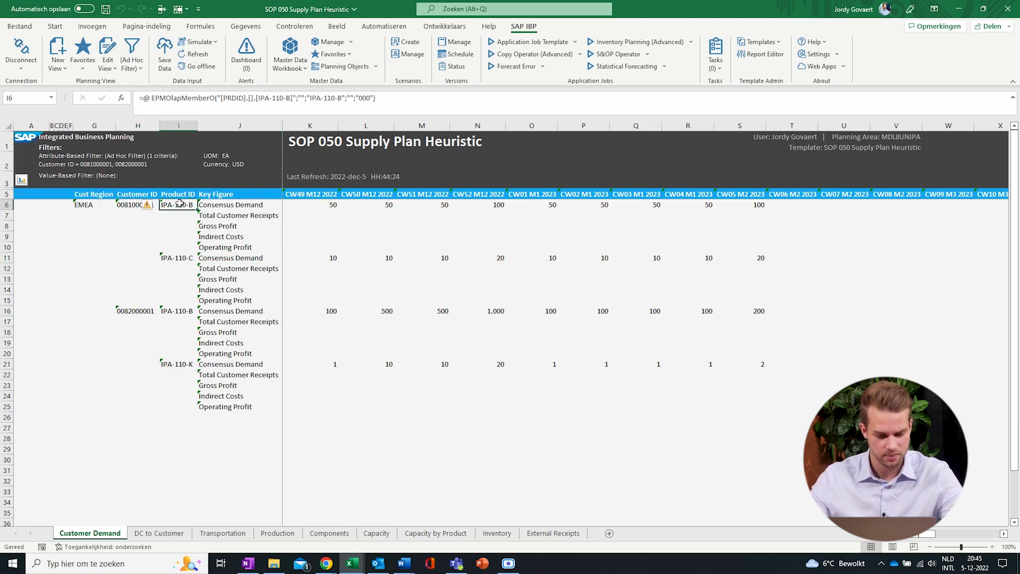
pyautogui.click(181, 256)
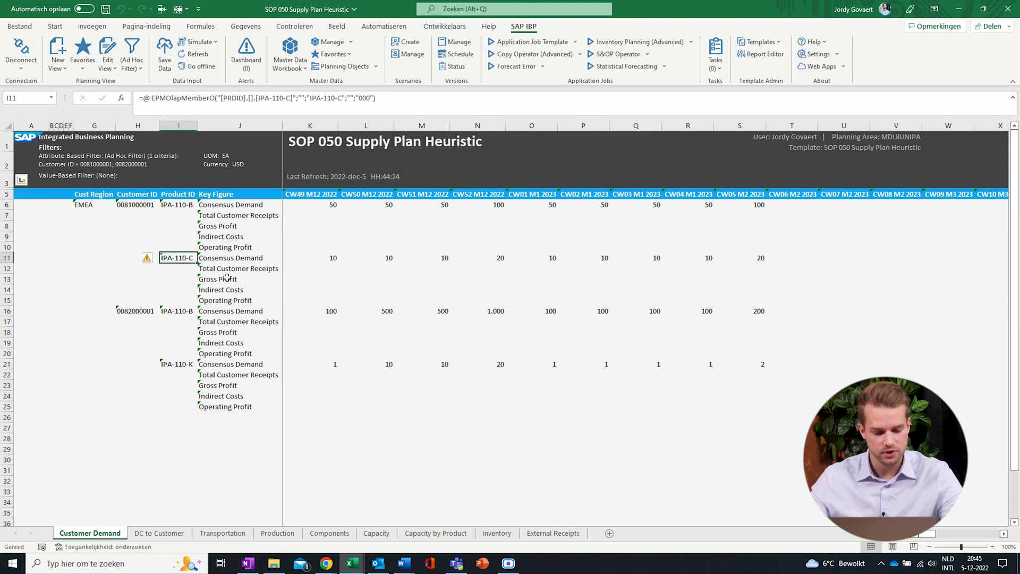
pyautogui.click(192, 311)
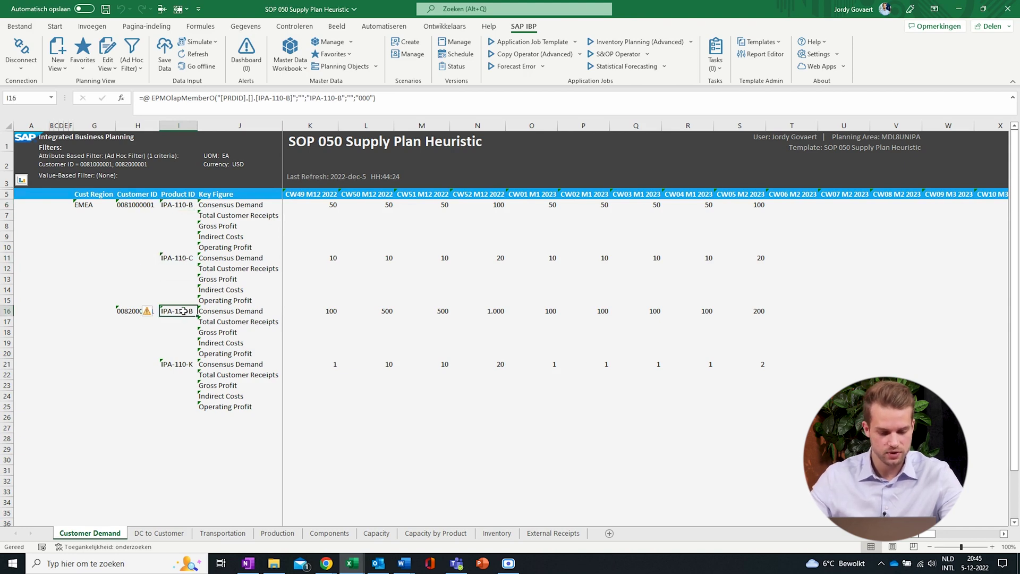
pyautogui.click(180, 365)
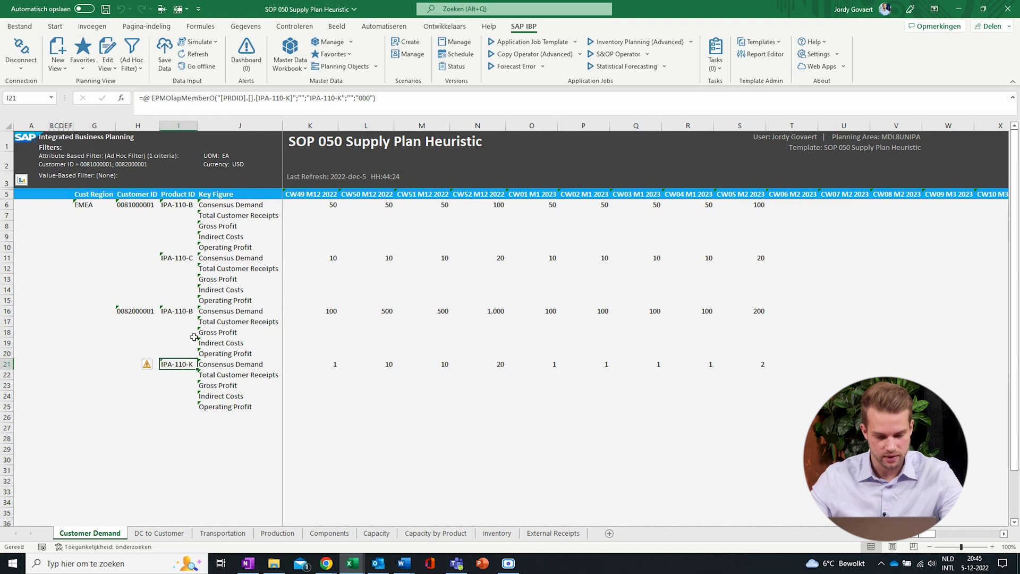
pyautogui.moveTo(308, 206); pyautogui.dragTo(765, 207)
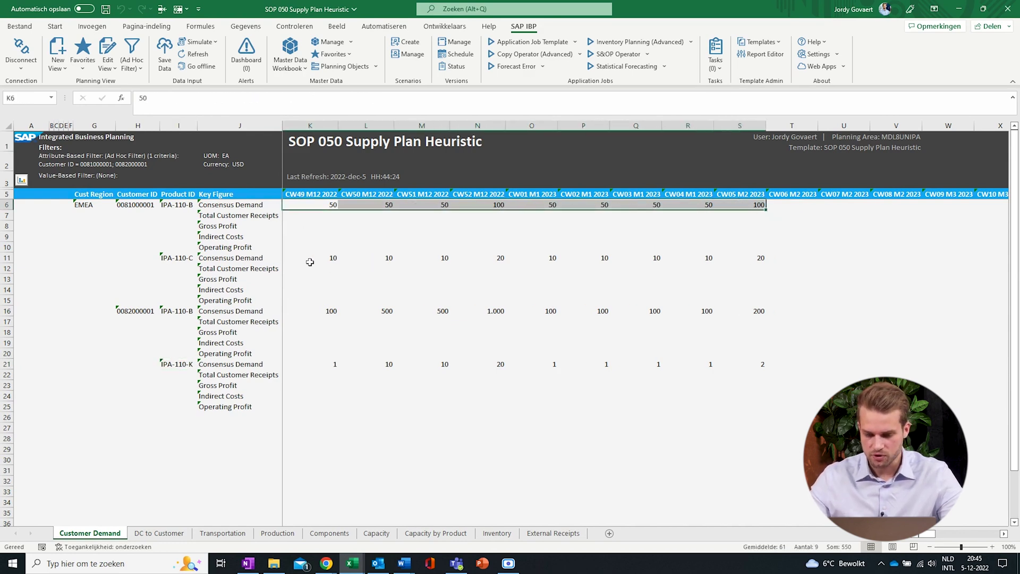
pyautogui.moveTo(311, 259); pyautogui.dragTo(739, 260)
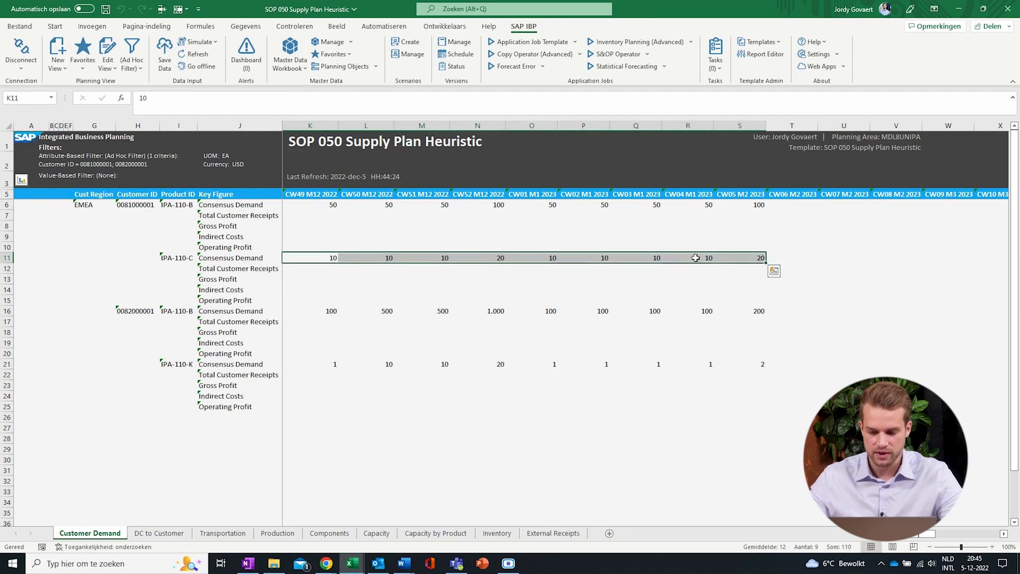
pyautogui.moveTo(315, 309); pyautogui.dragTo(744, 314)
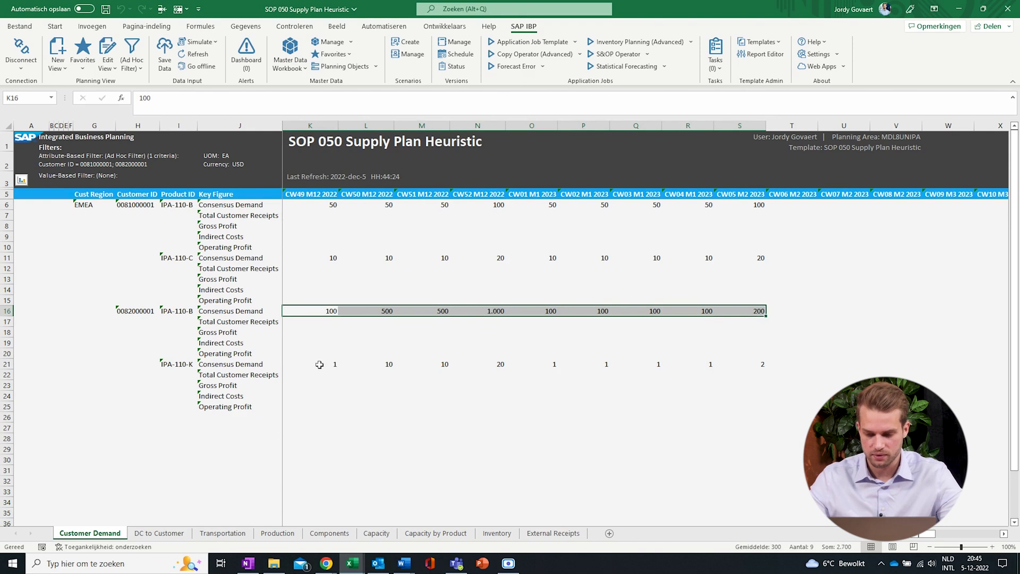
pyautogui.moveTo(320, 365); pyautogui.dragTo(736, 365)
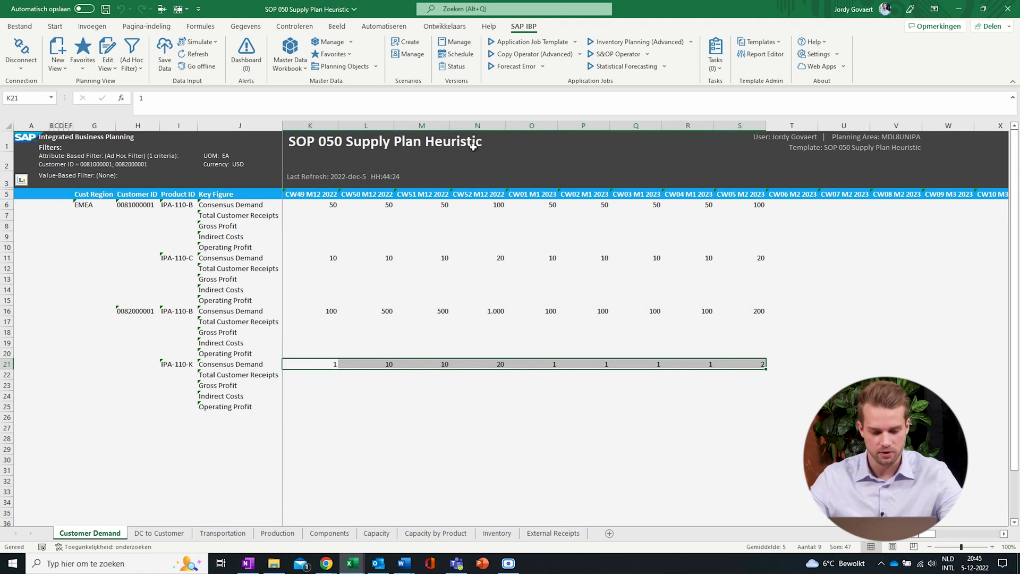
# Step: Run the Time-Series-Based Supply Planning Heuristic once on the Base Version and acknowledge the scheduled job
pyautogui.click(648, 53)
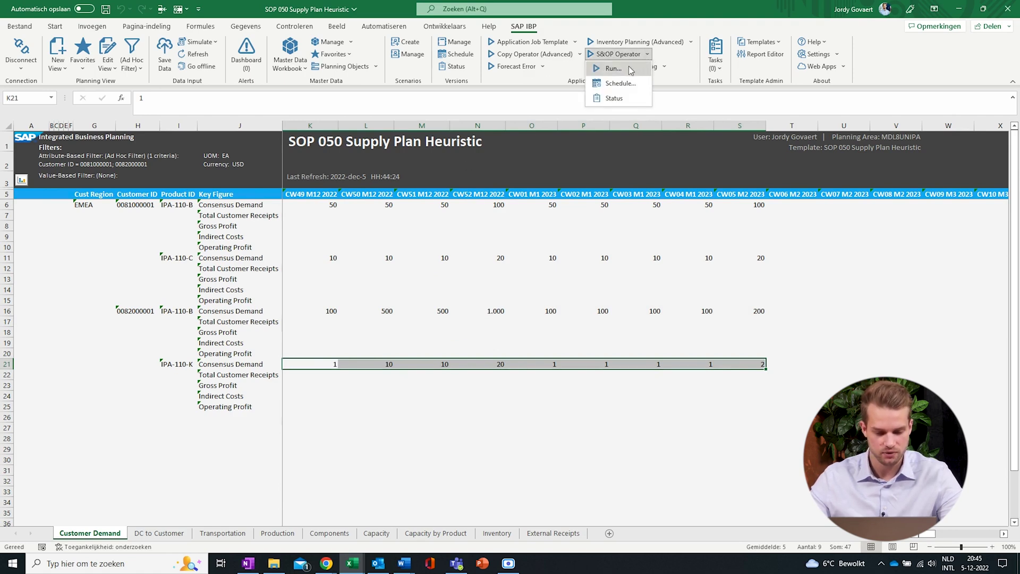
pyautogui.click(613, 68)
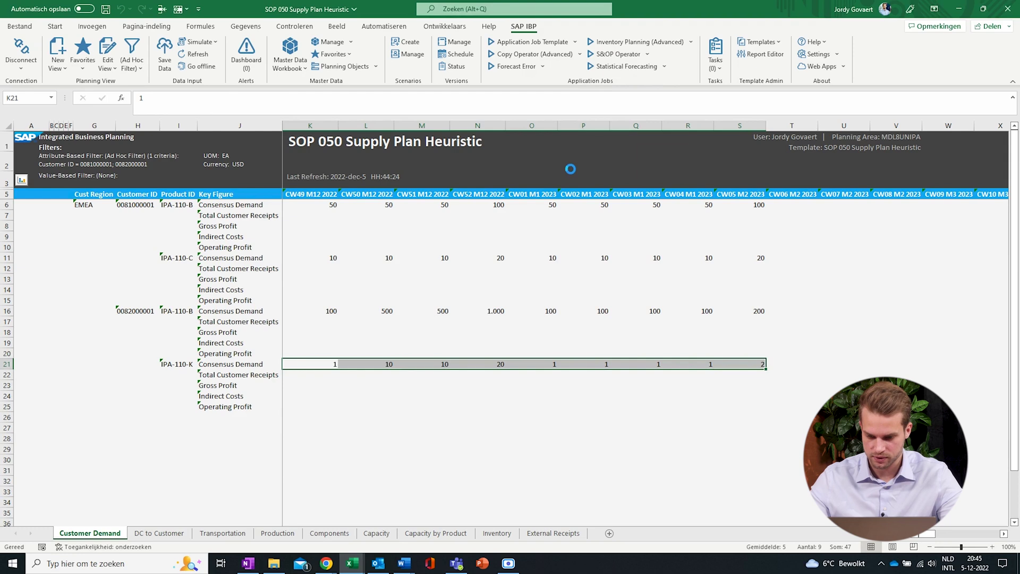
pyautogui.click(597, 334)
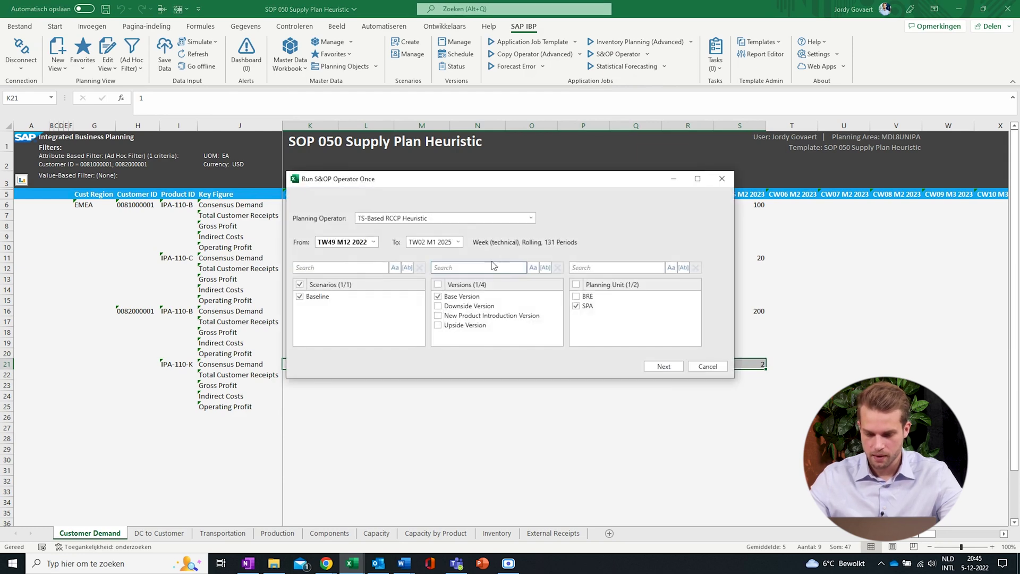
pyautogui.click(460, 220)
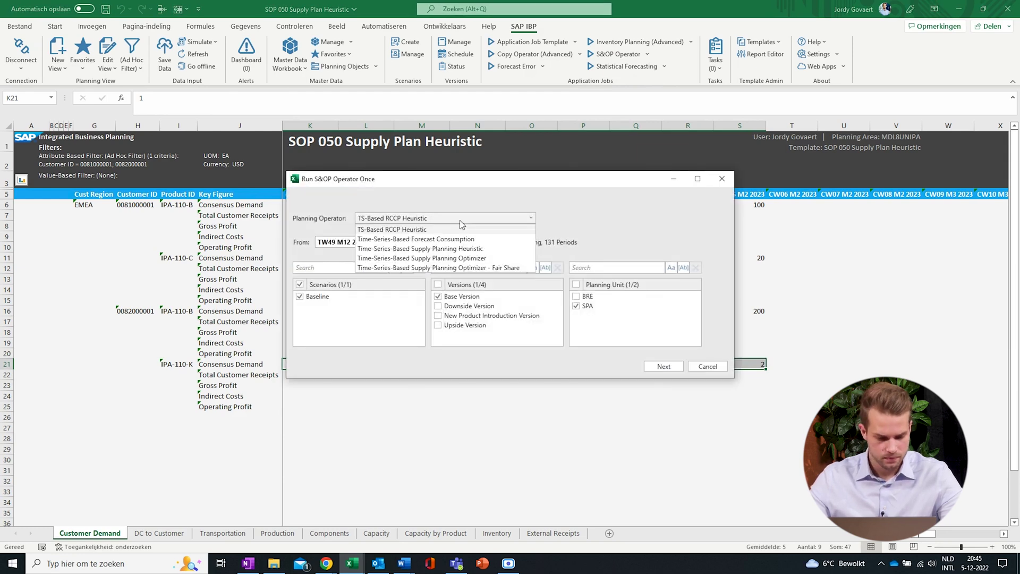
pyautogui.click(470, 249)
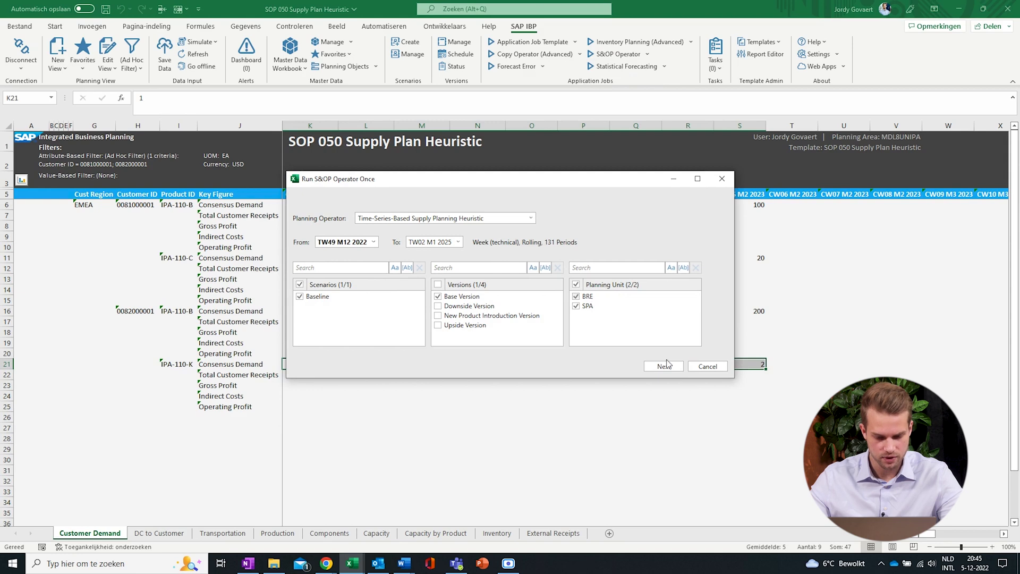
pyautogui.click(665, 366)
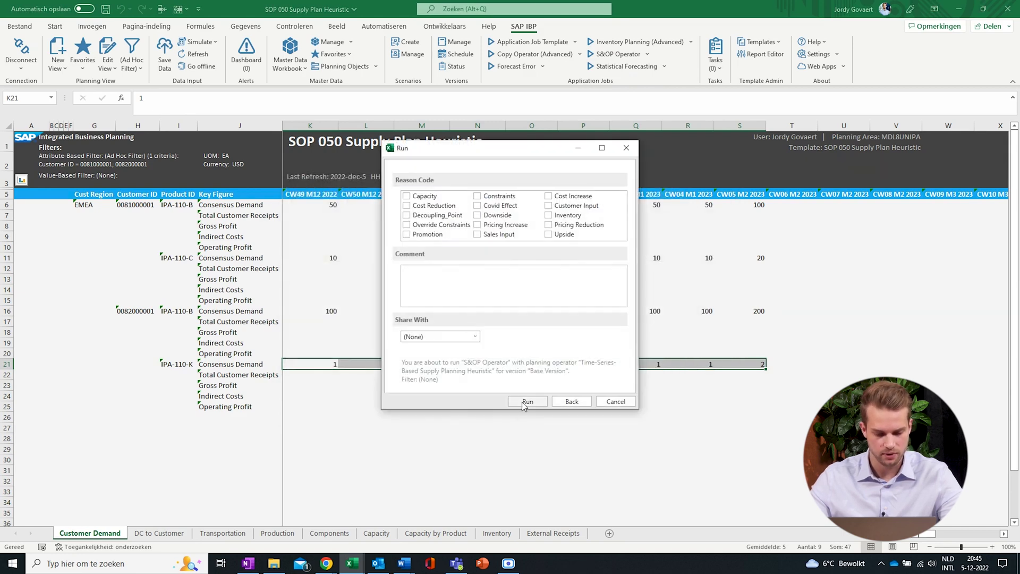
pyautogui.click(527, 401)
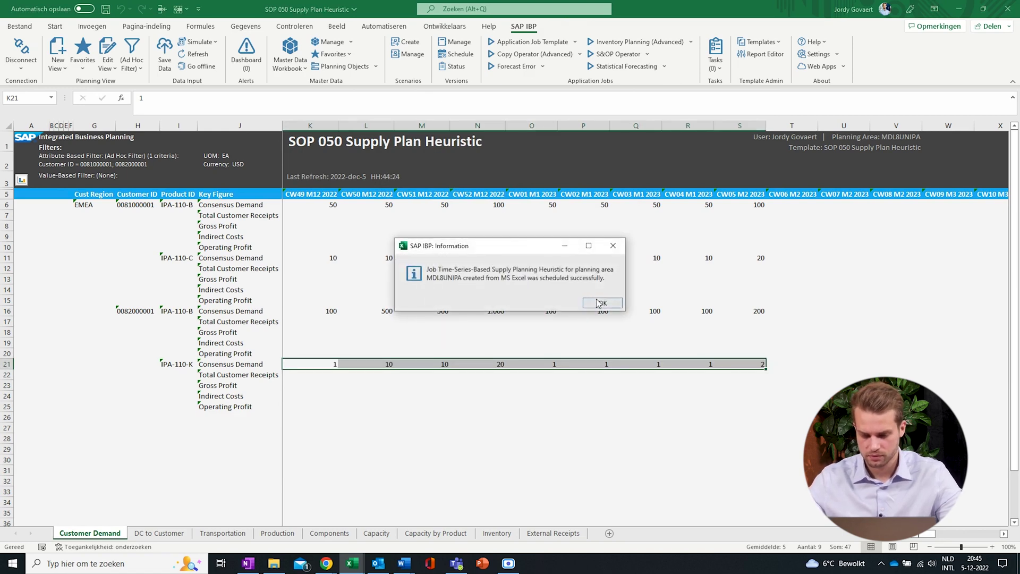
pyautogui.click(600, 303)
pyautogui.click(322, 207)
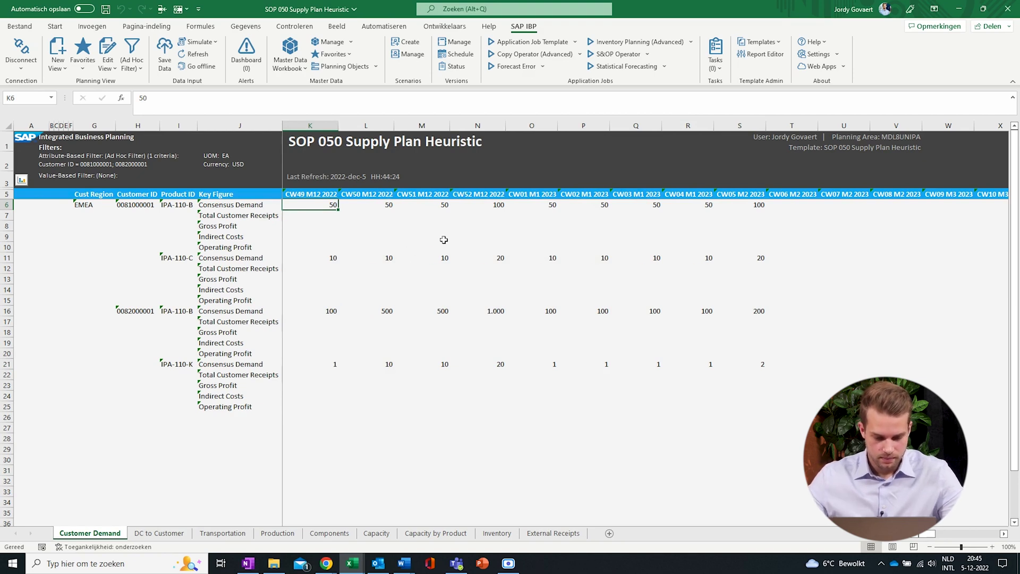
# Step: Check the planning job status and view the latest job's business log
pyautogui.click(649, 54)
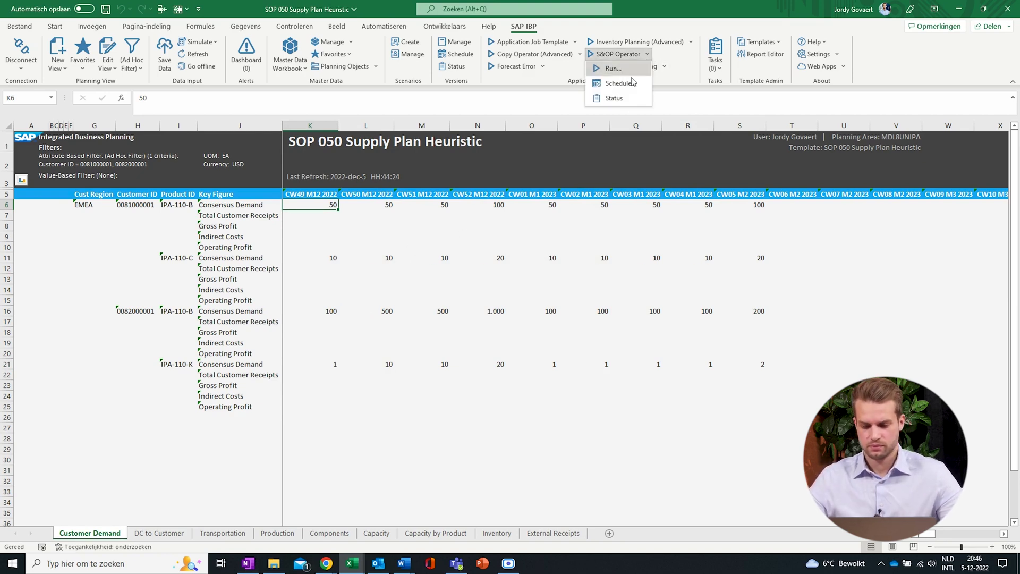
pyautogui.click(614, 98)
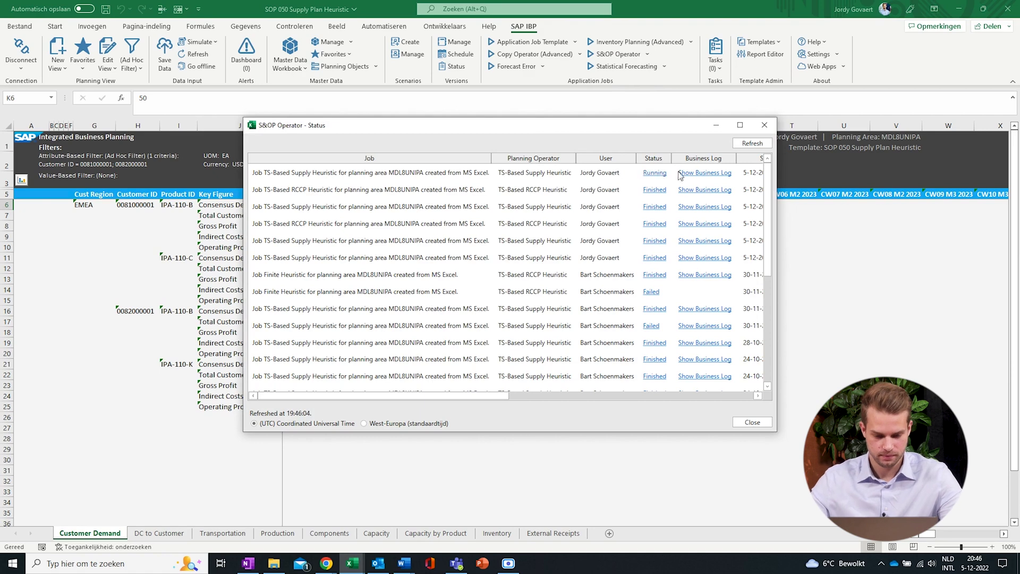
pyautogui.click(718, 175)
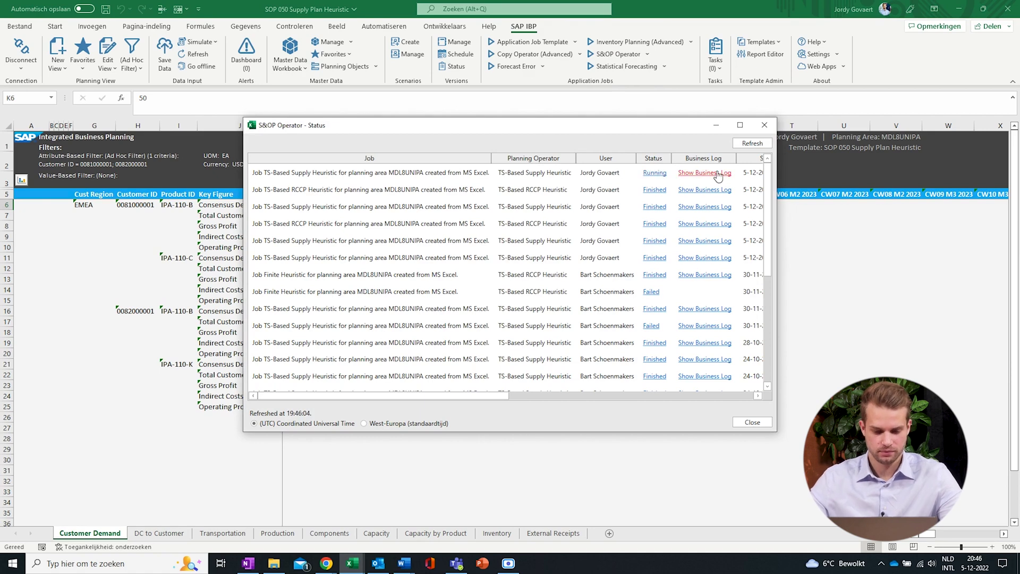
pyautogui.click(764, 126)
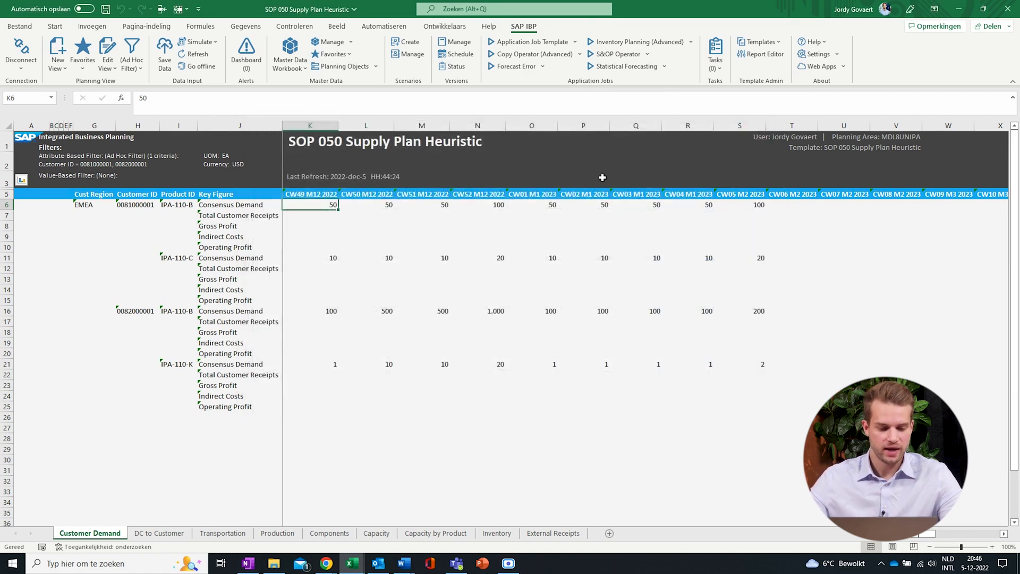
# Step: Refresh the view and total Total Customer Receipts for IPA-110-B, IPA-110-C and the second customer's IPA-110-B
pyautogui.click(198, 56)
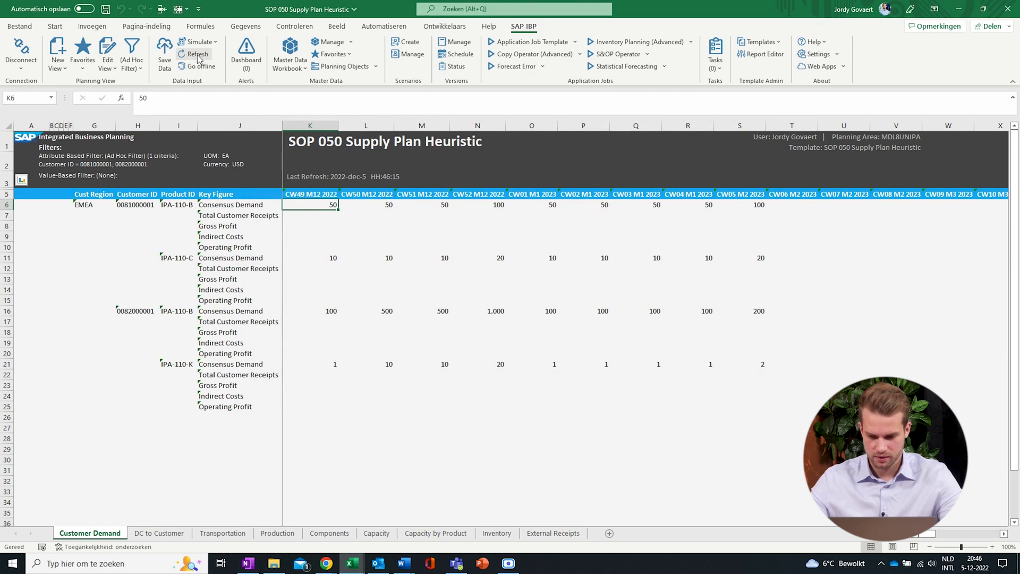
pyautogui.click(199, 56)
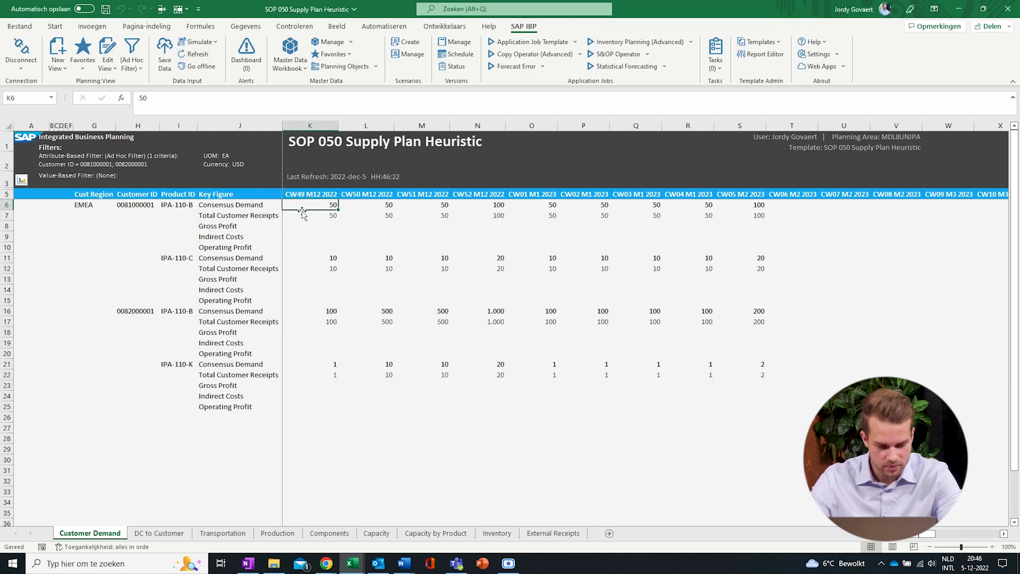
pyautogui.moveTo(304, 212); pyautogui.dragTo(747, 216)
pyautogui.moveTo(319, 269); pyautogui.dragTo(749, 269)
pyautogui.moveTo(324, 321); pyautogui.dragTo(746, 333)
pyautogui.click(337, 240)
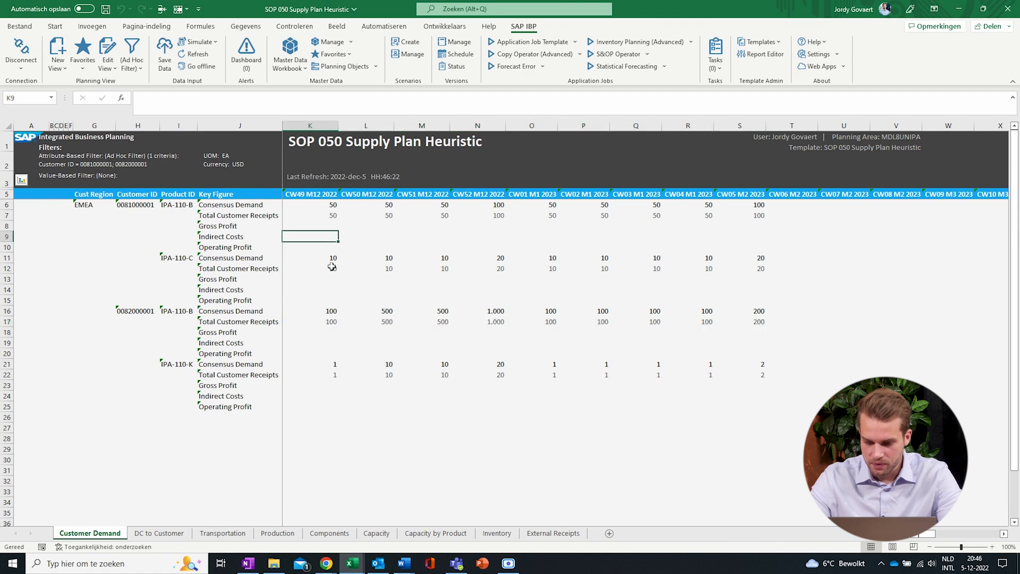
# Step: On the Transportation sheet, inspect IPA-110-B's destinations 8710 and 8810 and ship-from location 8010
pyautogui.click(222, 533)
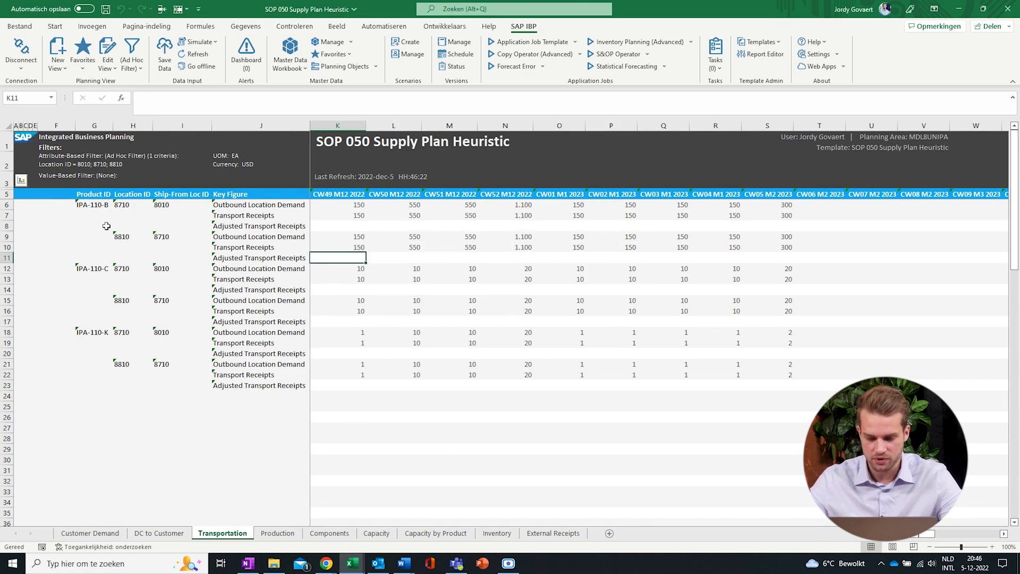
pyautogui.click(93, 204)
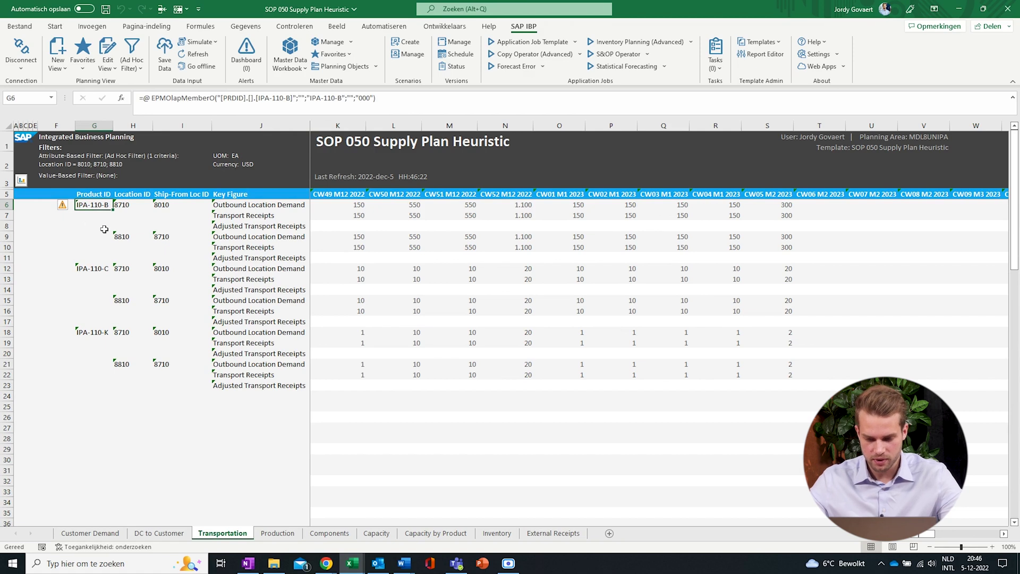
pyautogui.moveTo(122, 238); pyautogui.dragTo(173, 242)
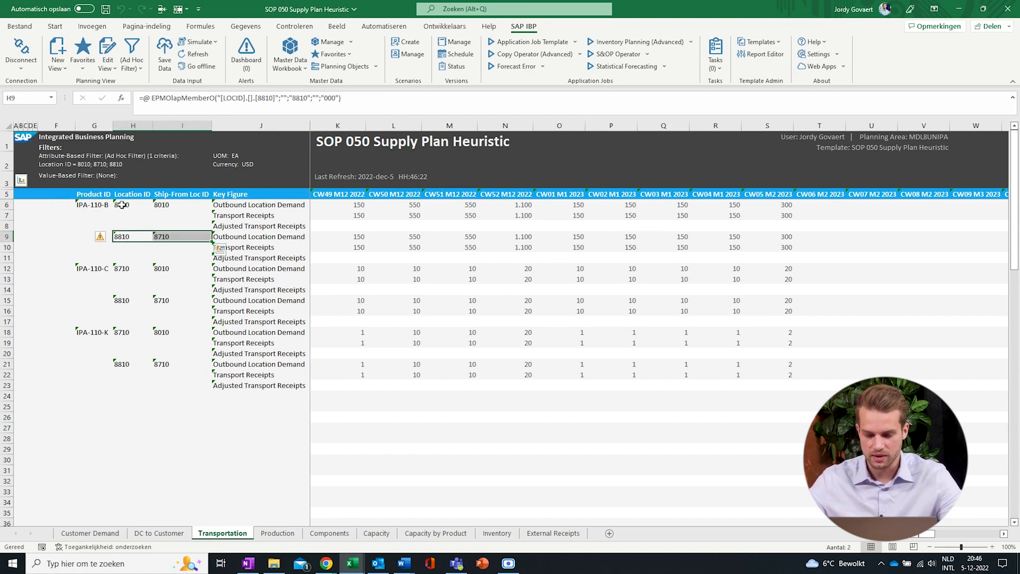
pyautogui.moveTo(122, 205); pyautogui.dragTo(160, 205)
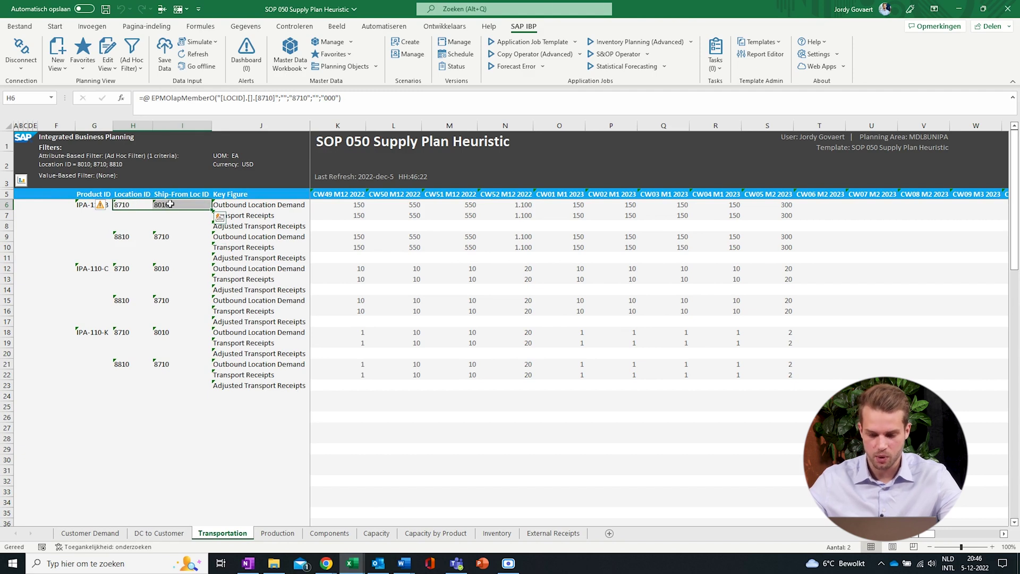
pyautogui.click(170, 204)
# Step: Total transport receipts for IPA-110-B into 8710 and 8810 and IPA-110-C into 8710
pyautogui.moveTo(347, 216); pyautogui.dragTo(784, 216)
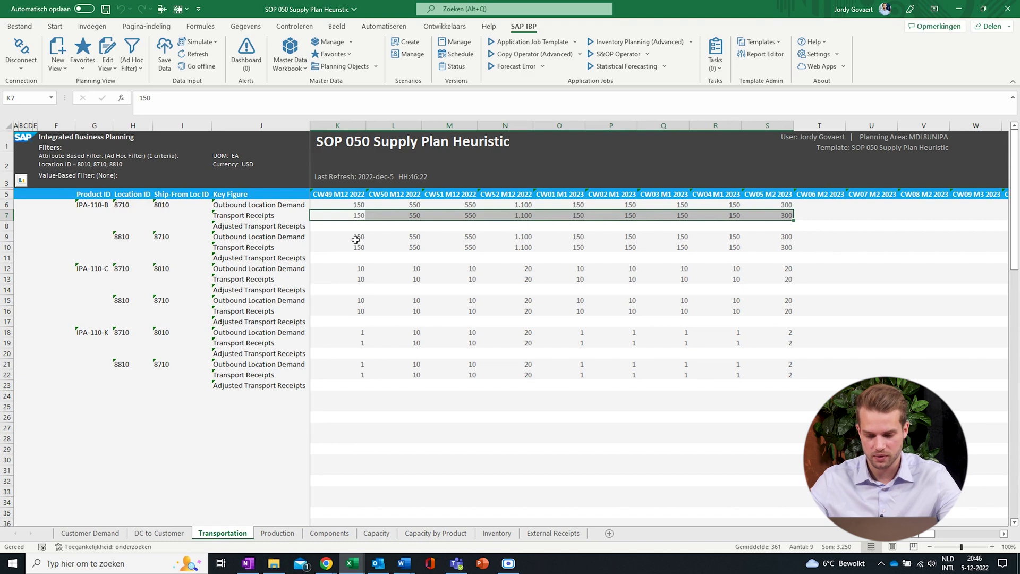
pyautogui.moveTo(348, 248); pyautogui.dragTo(784, 248)
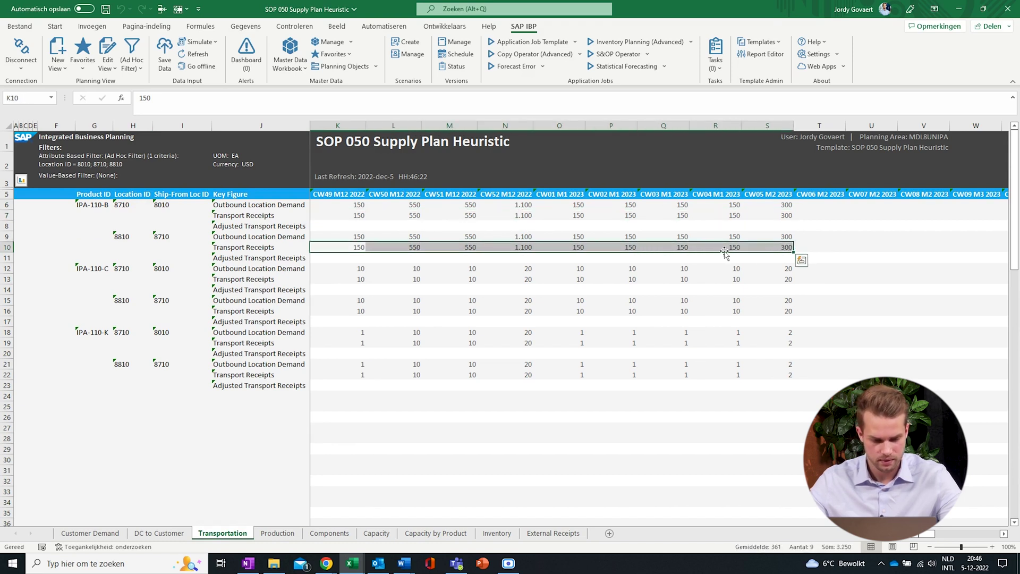
pyautogui.moveTo(335, 278); pyautogui.dragTo(783, 279)
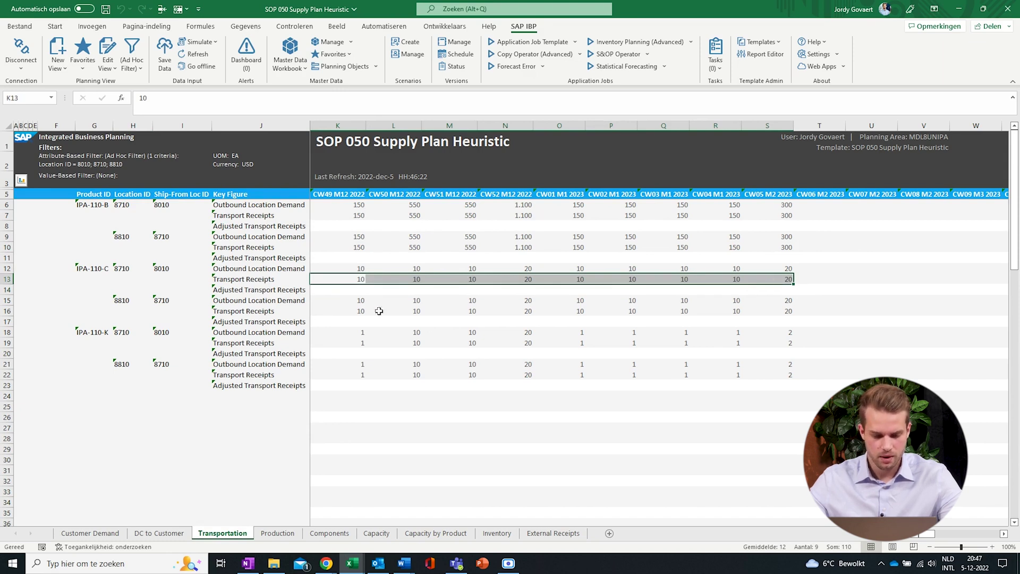
pyautogui.click(323, 258)
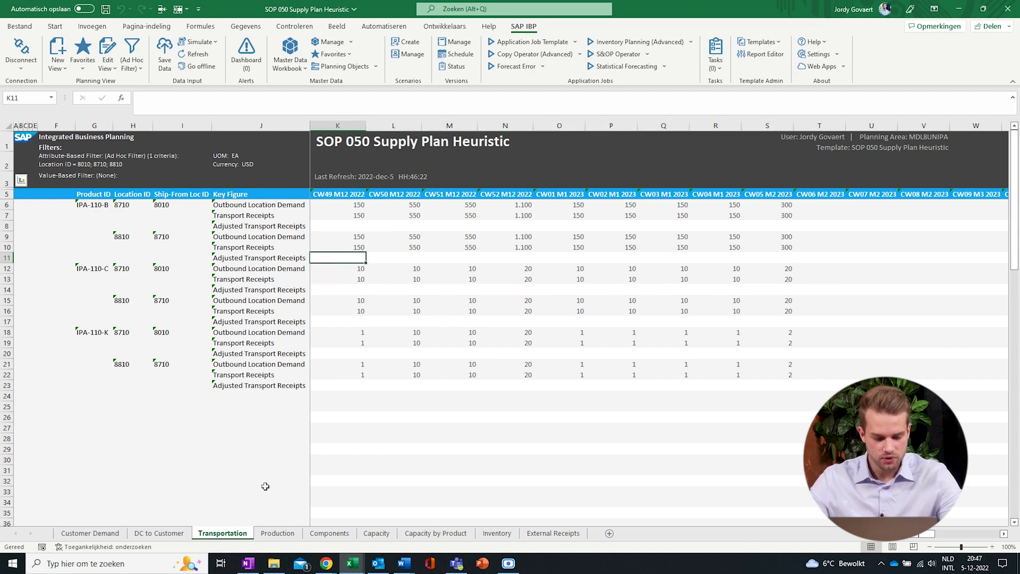
pyautogui.click(277, 533)
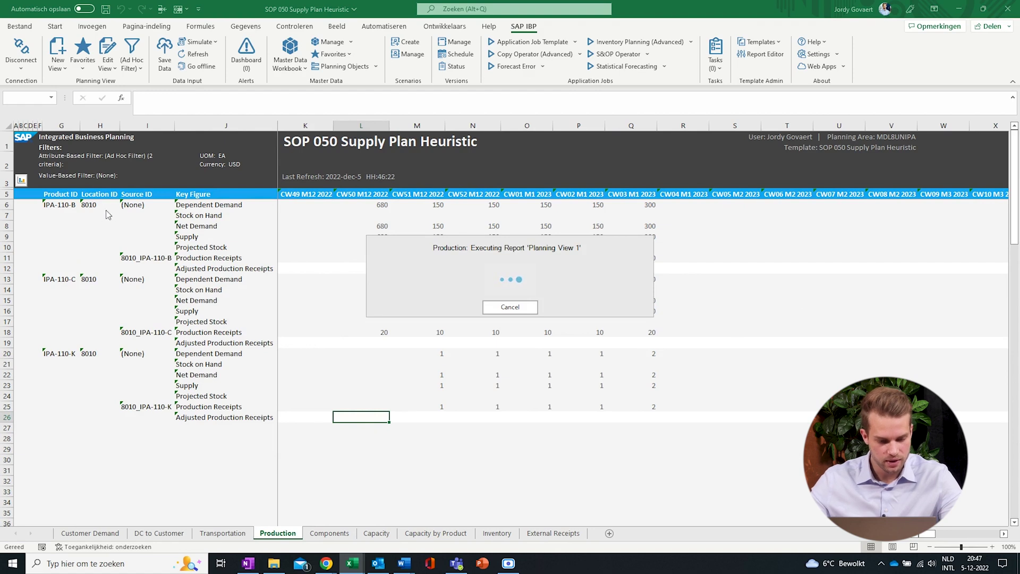
# Step: Inspect IPA-110-B at location 8010 and total its Dependent Demand row
pyautogui.click(60, 204)
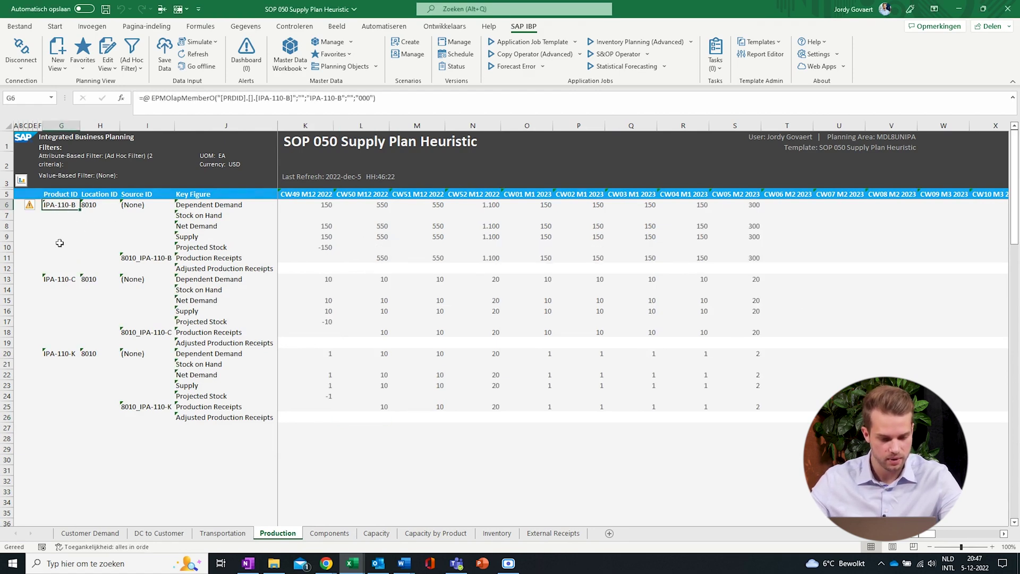
pyautogui.click(95, 206)
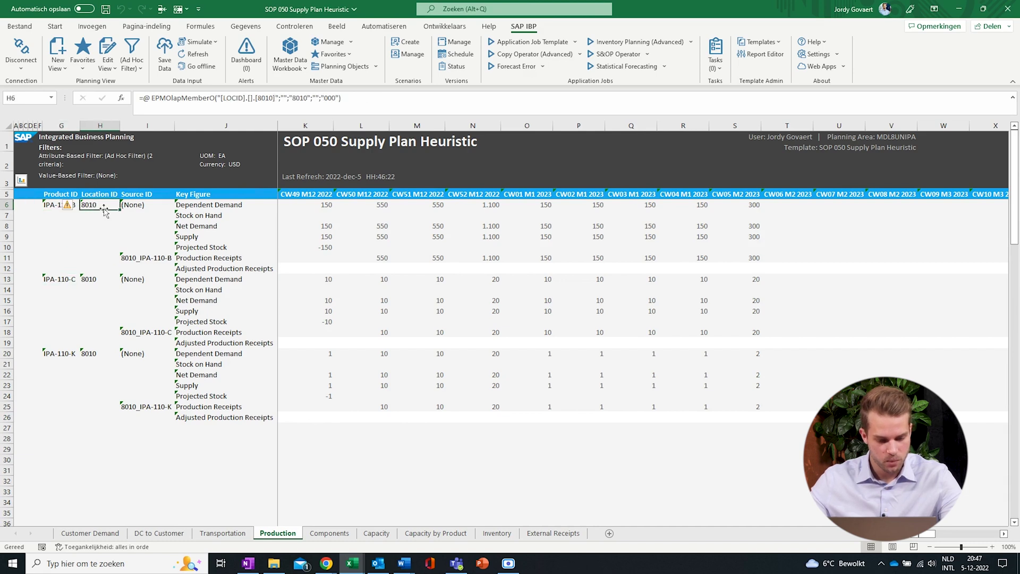
pyautogui.click(202, 206)
pyautogui.moveTo(320, 206); pyautogui.dragTo(754, 205)
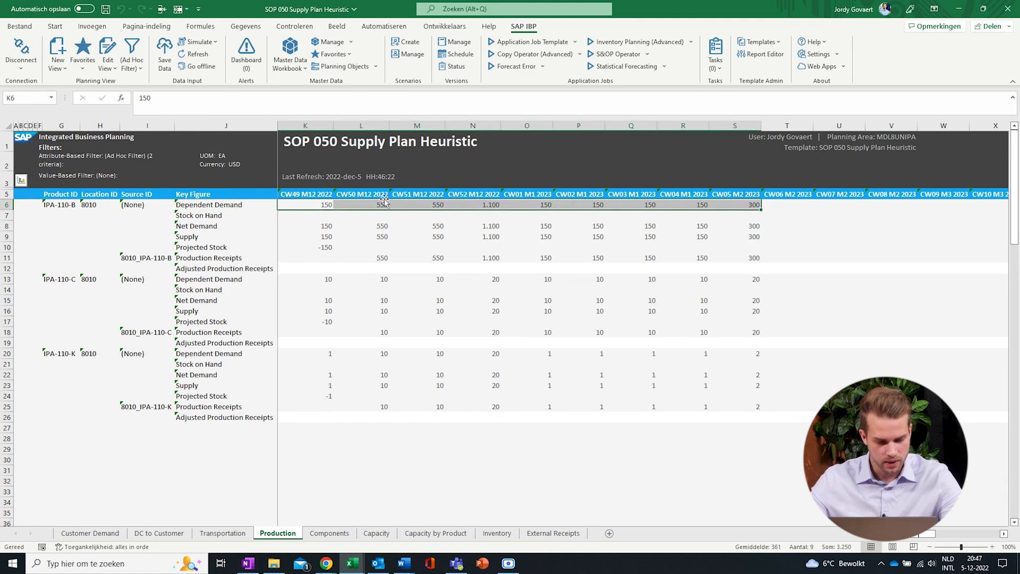
# Step: Total the Production Receipts for IPA-110-B, IPA-110-C and IPA-110-K, then show the Capacity sheet
pyautogui.click(213, 249)
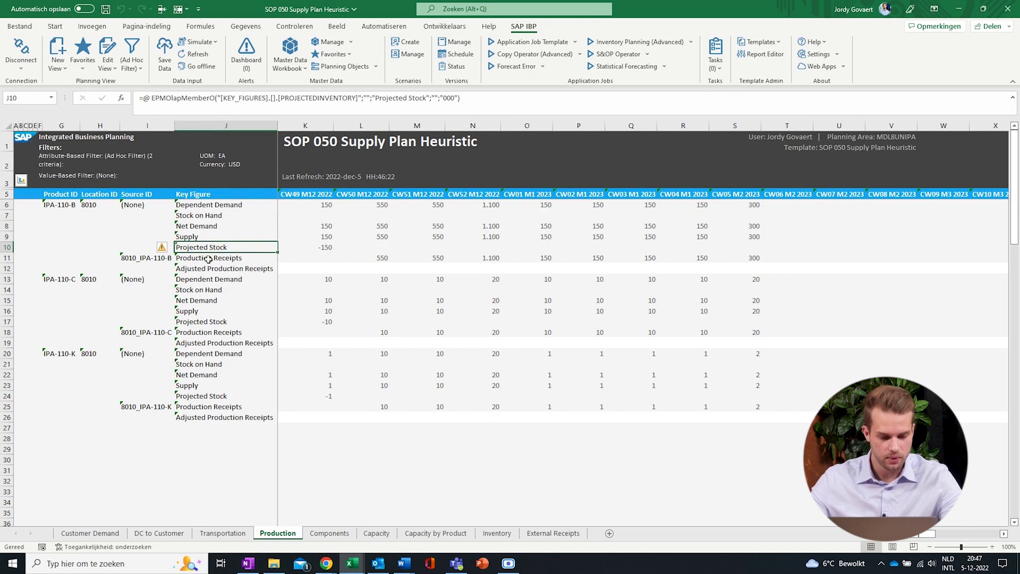
pyautogui.click(208, 258)
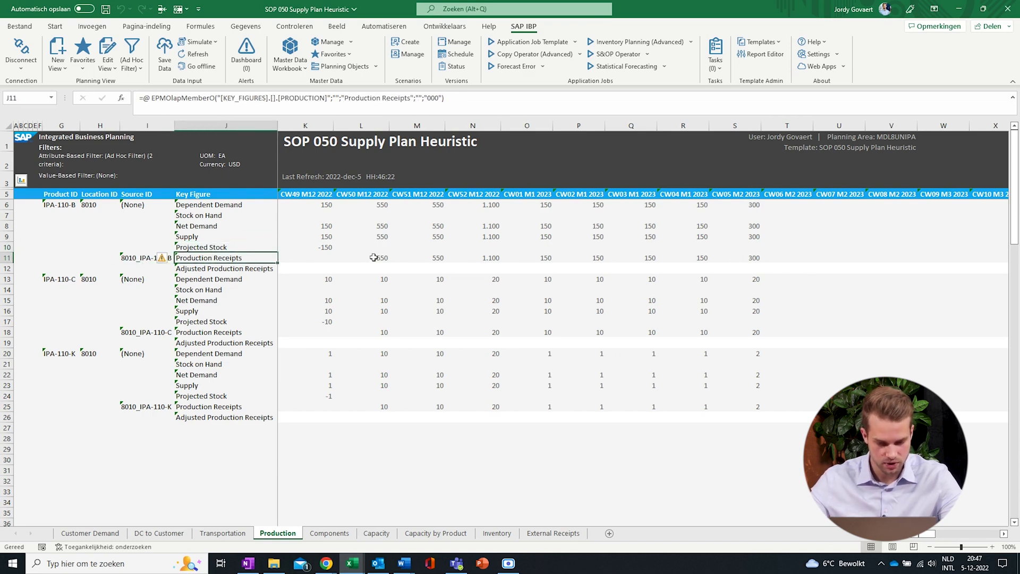
pyautogui.moveTo(374, 258); pyautogui.dragTo(752, 259)
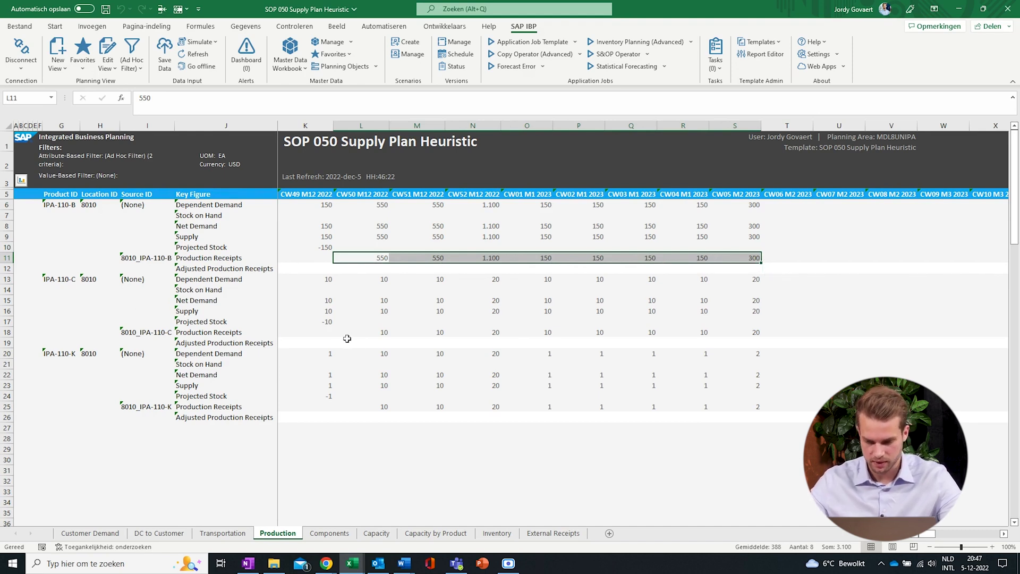
pyautogui.moveTo(378, 333); pyautogui.dragTo(731, 334)
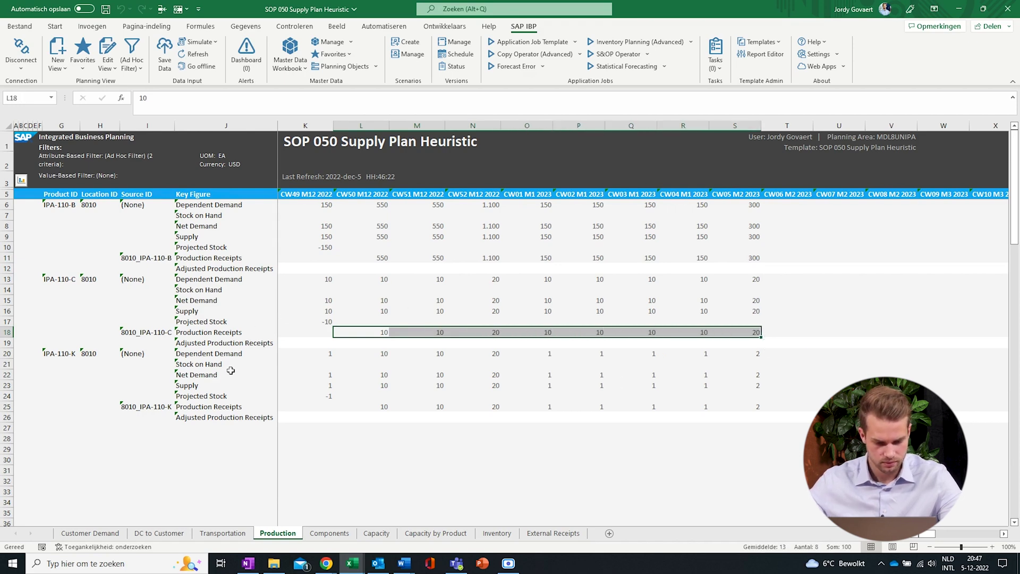
pyautogui.moveTo(374, 409); pyautogui.dragTo(749, 408)
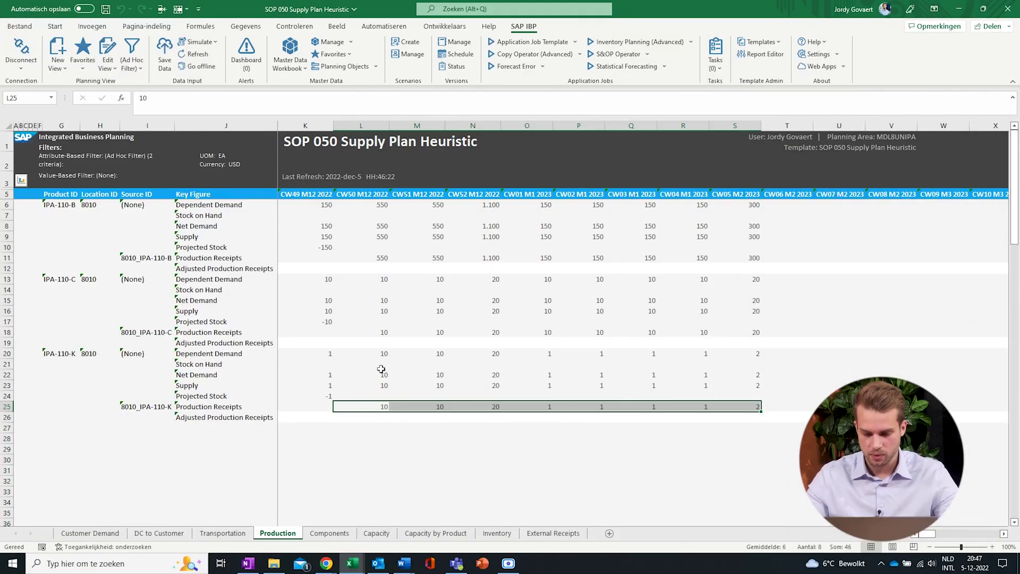
pyautogui.click(340, 363)
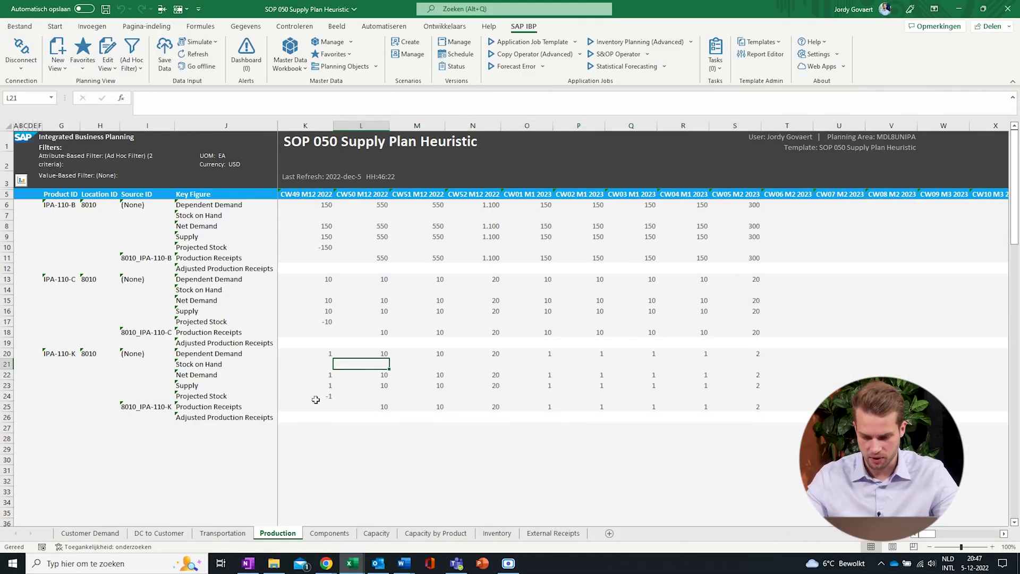
pyautogui.click(375, 533)
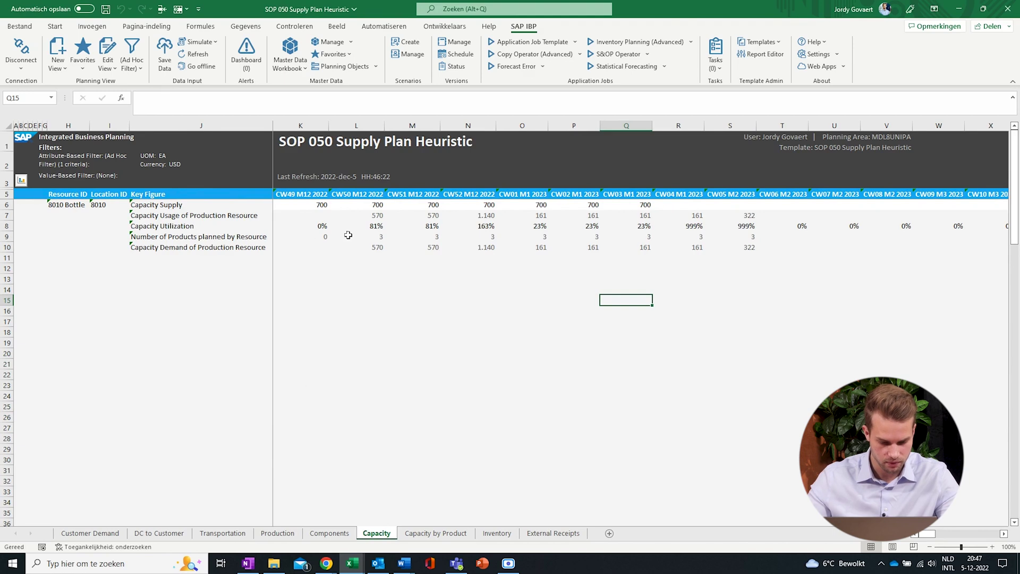
pyautogui.click(55, 206)
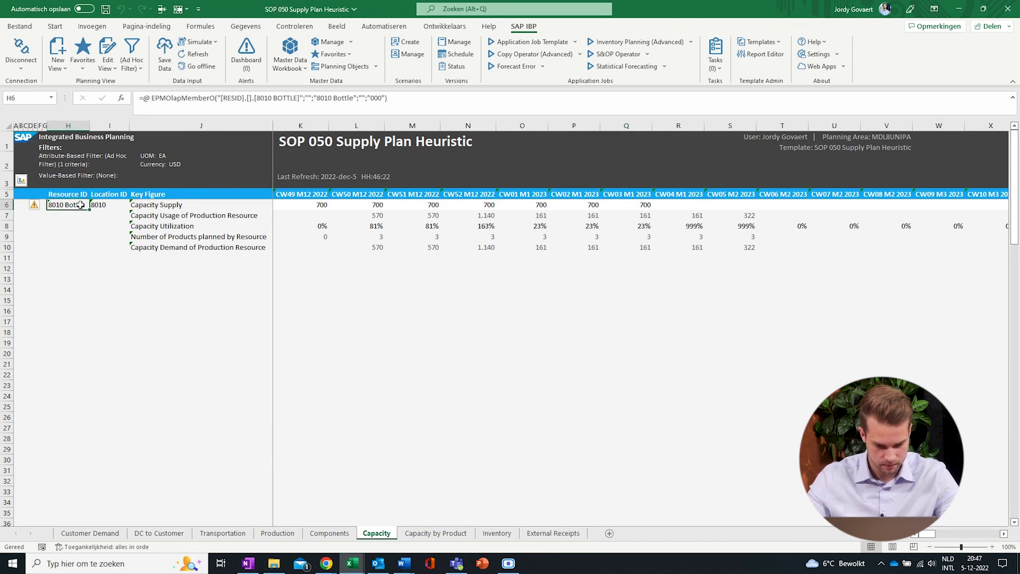
pyautogui.click(109, 205)
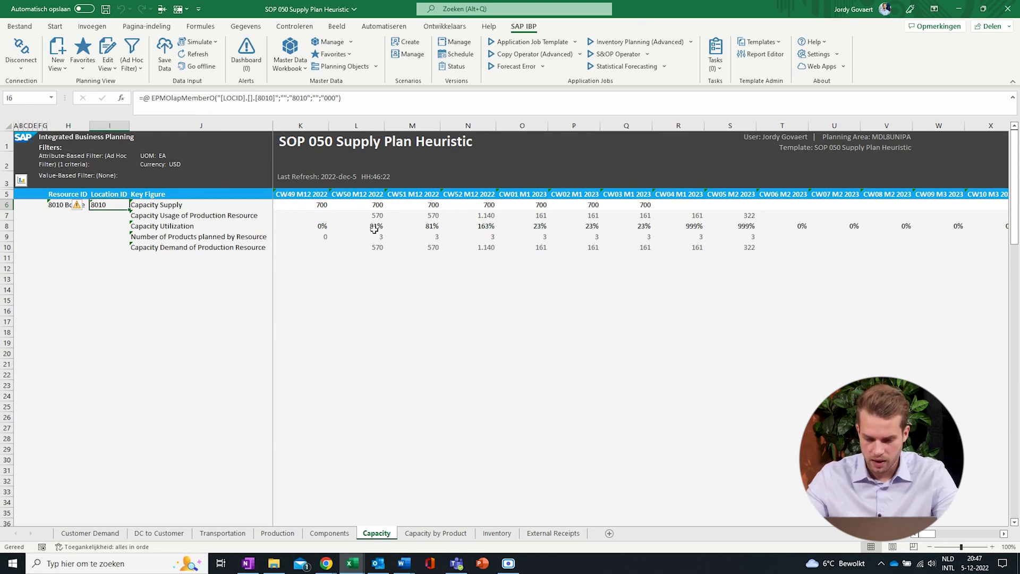
pyautogui.moveTo(375, 226); pyautogui.dragTo(466, 227)
pyautogui.click(467, 227)
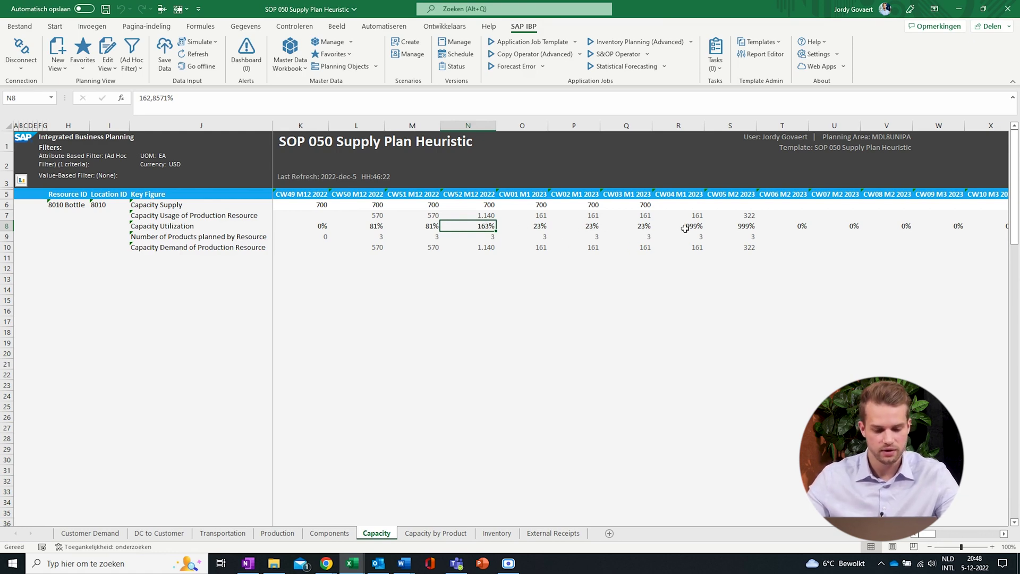
pyautogui.click(692, 207)
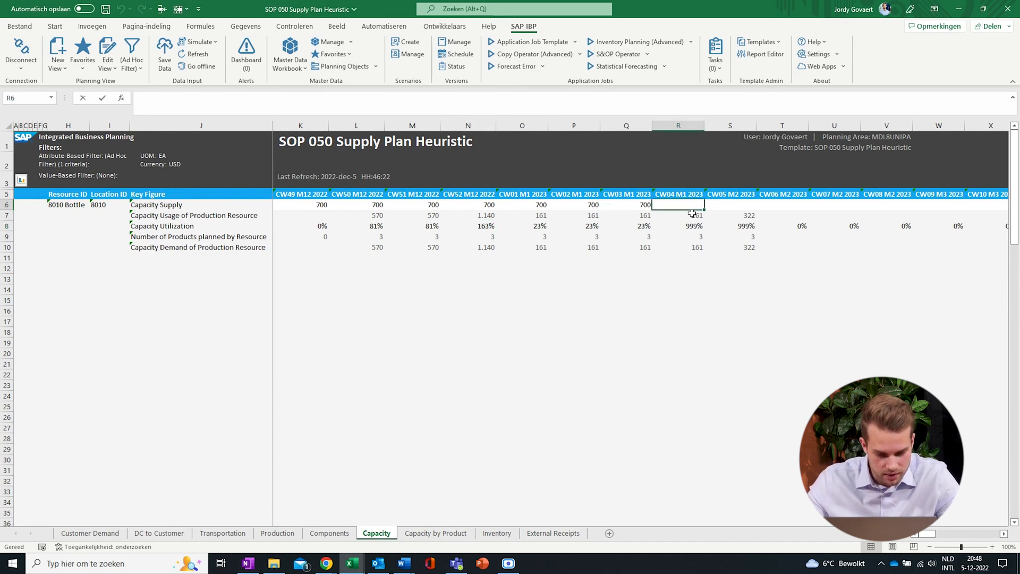
# Step: Enter 700 capacity supply for CW04 and CW05 and save the changes to IBP
pyautogui.write('700')
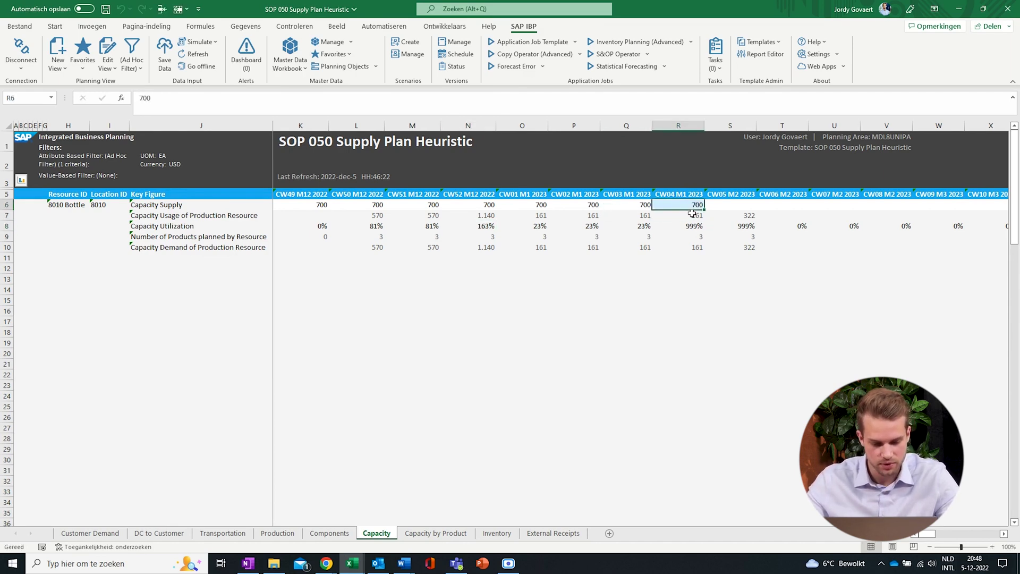
pyautogui.press('Tab')
pyautogui.press('Down')
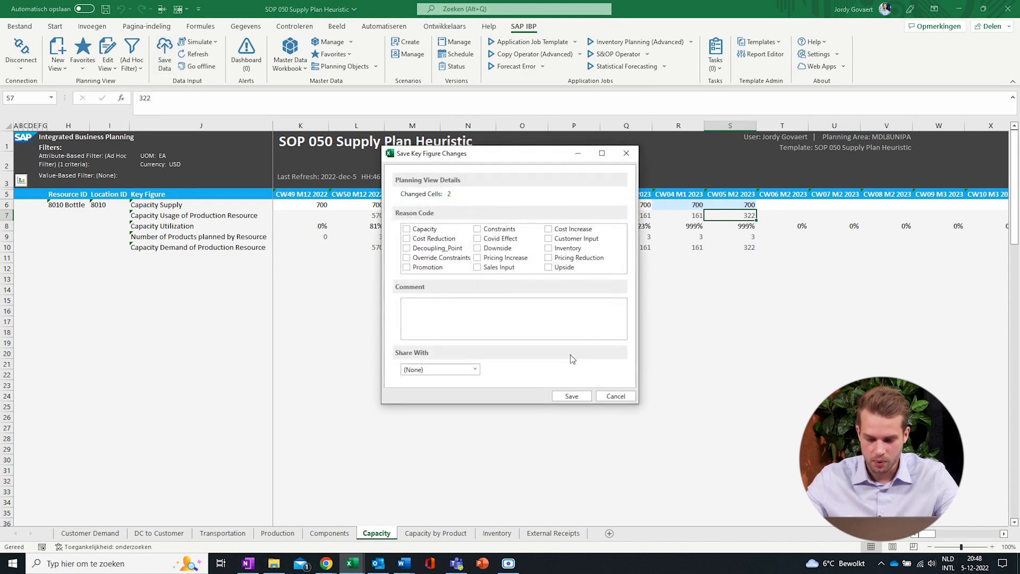
pyautogui.click(569, 392)
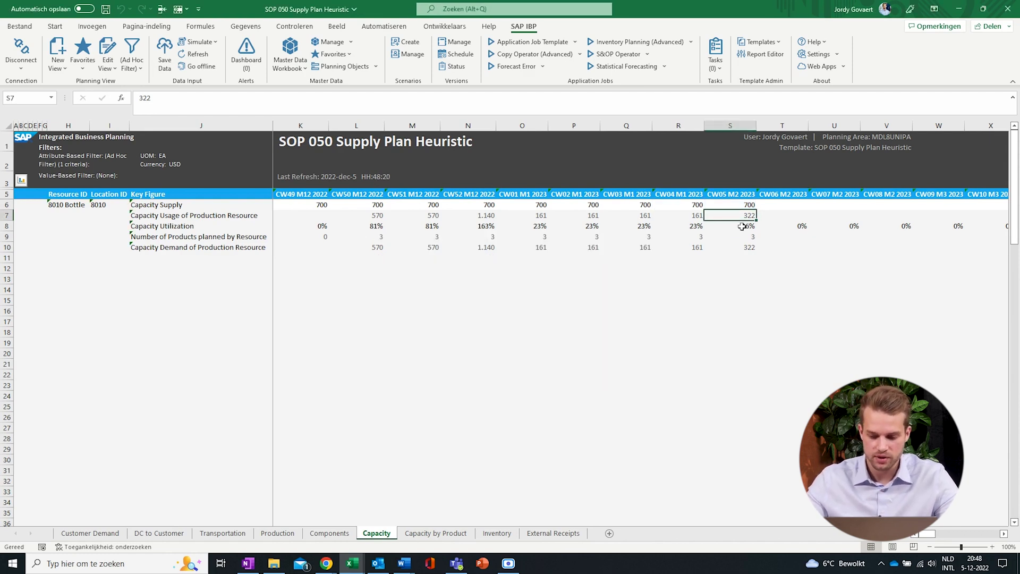
# Step: Review the new CW04–CW05 utilization and the 163% utilization still in CW52
pyautogui.moveTo(742, 226); pyautogui.dragTo(698, 226)
pyautogui.click(679, 260)
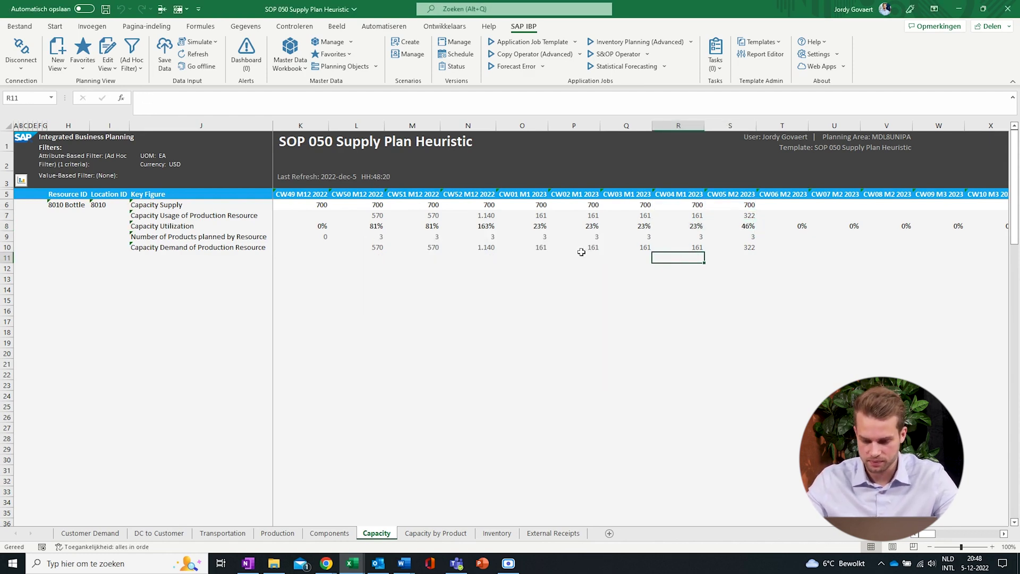
pyautogui.click(483, 227)
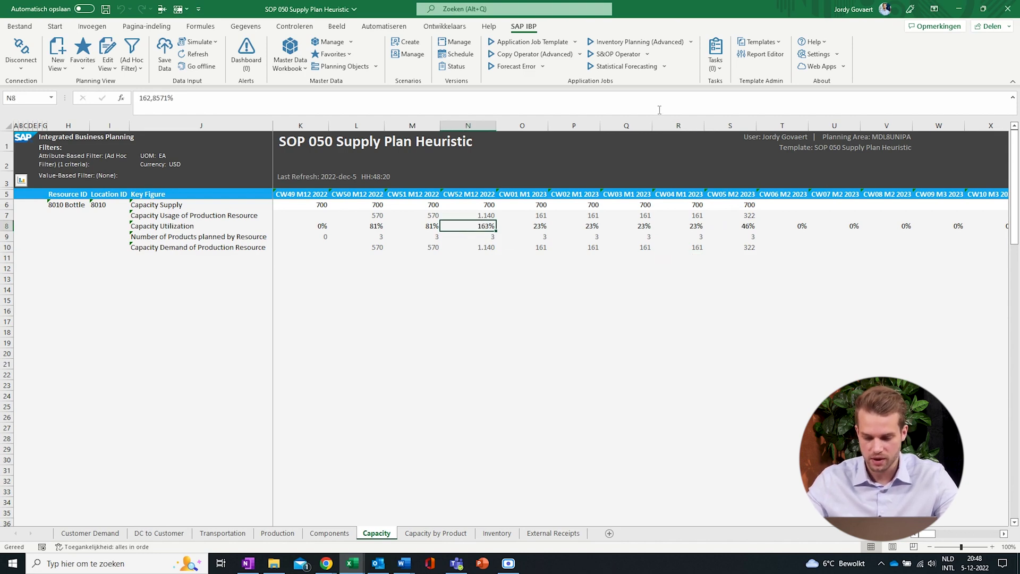
pyautogui.click(645, 55)
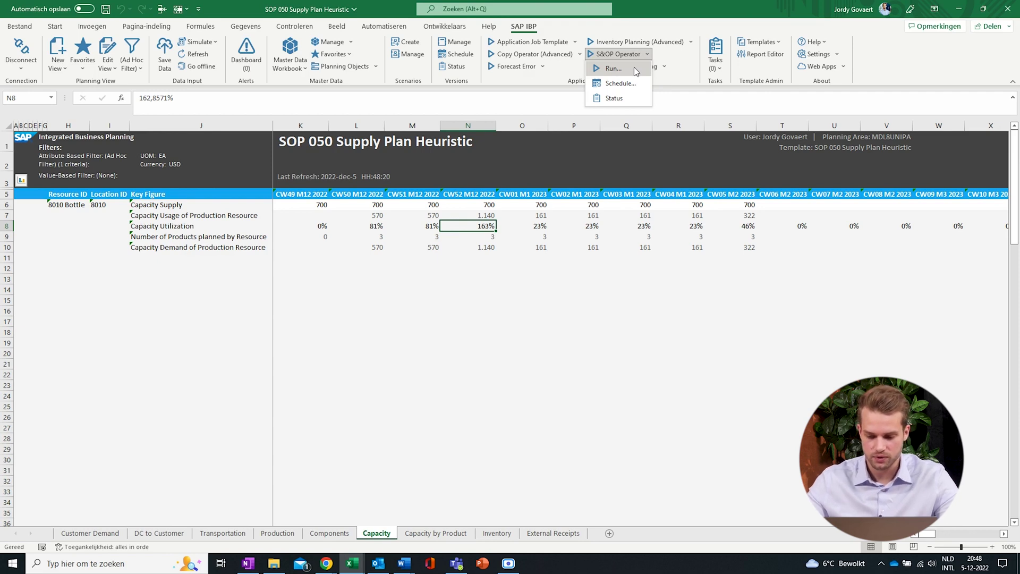
# Step: Launch a one-time TS-Based RCCP Heuristic run on the Base Version and dismiss the scheduled confirmation
pyautogui.click(634, 68)
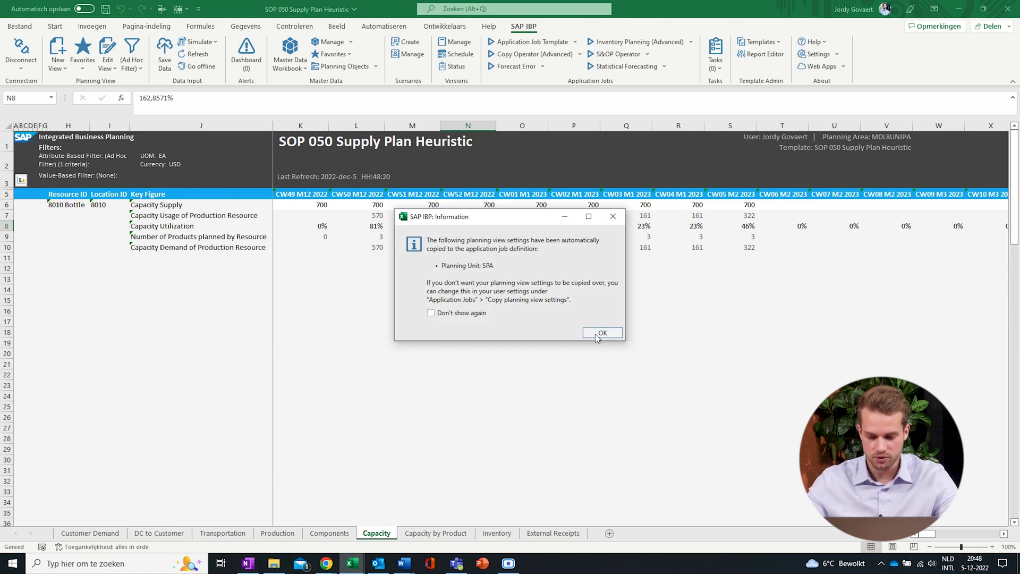
pyautogui.click(596, 335)
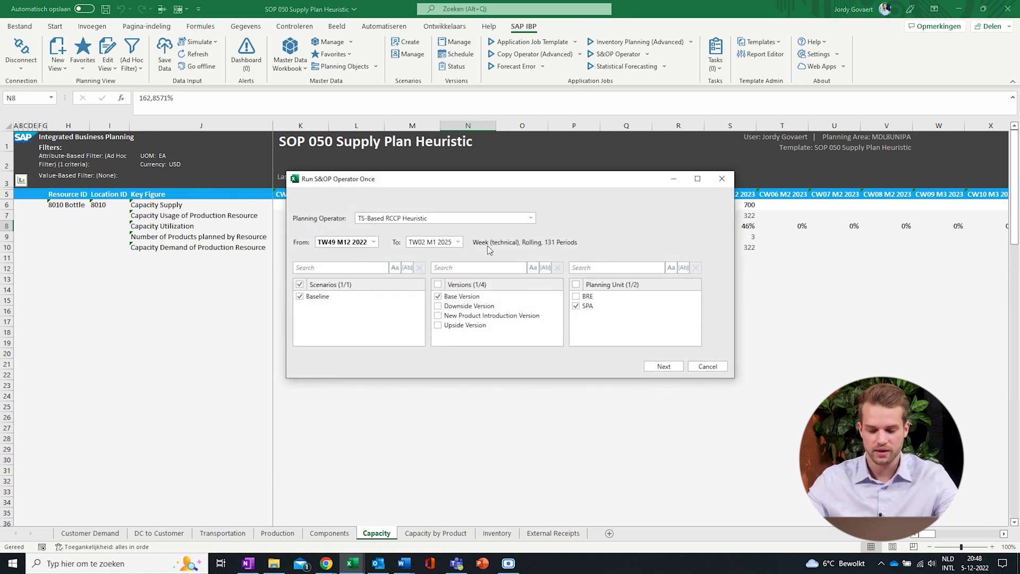
pyautogui.click(472, 222)
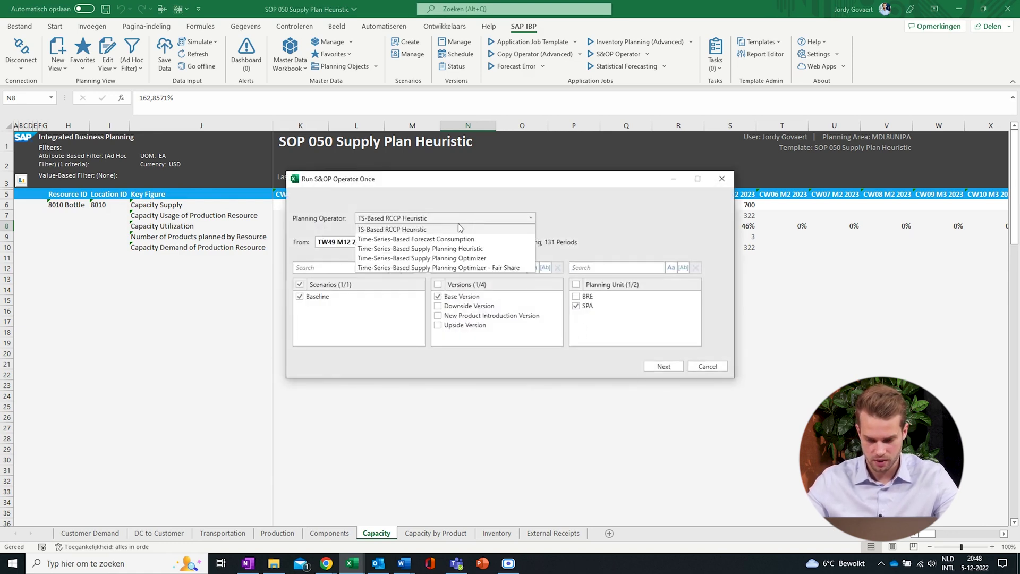
pyautogui.click(396, 229)
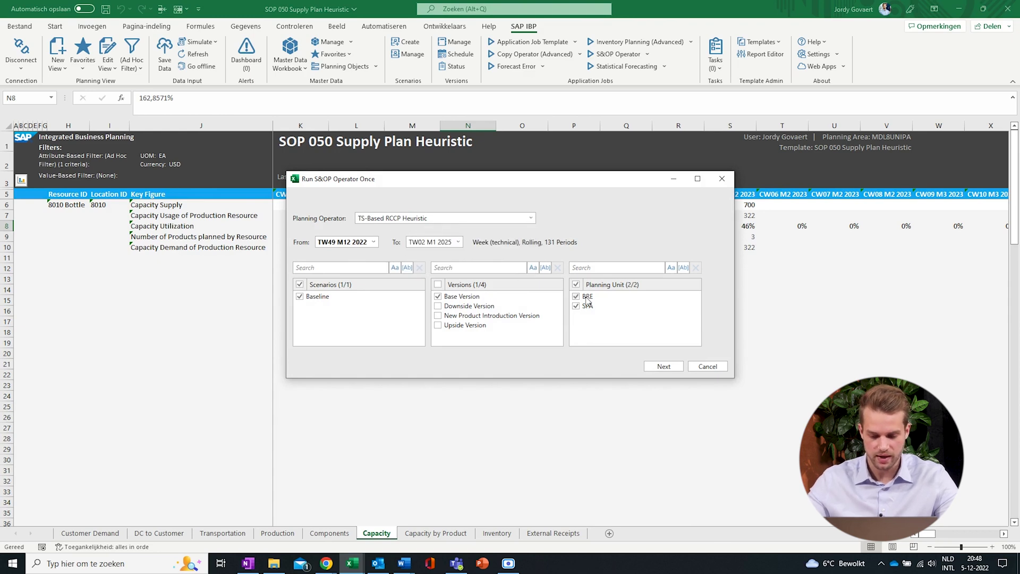
pyautogui.click(671, 374)
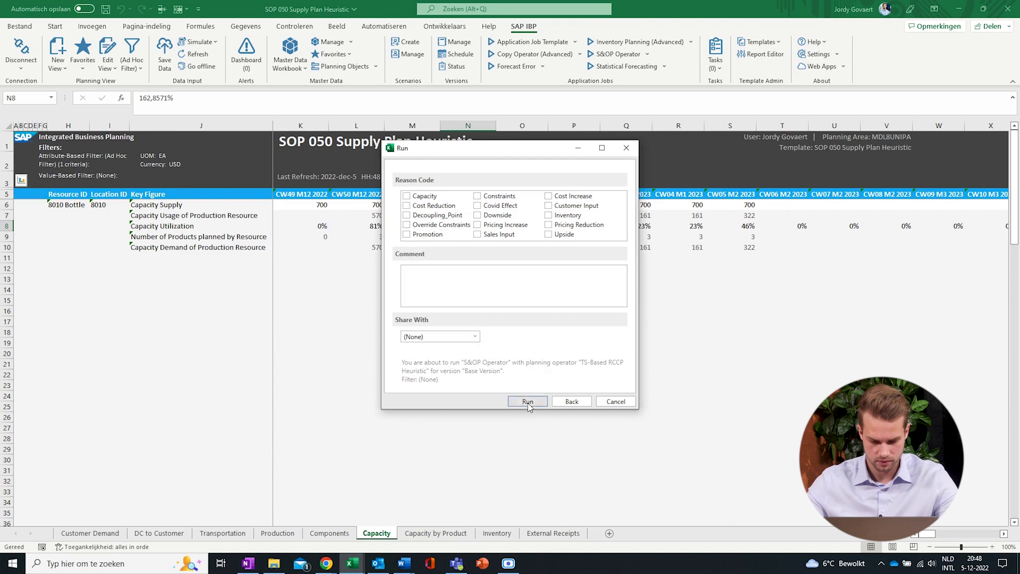
pyautogui.click(528, 401)
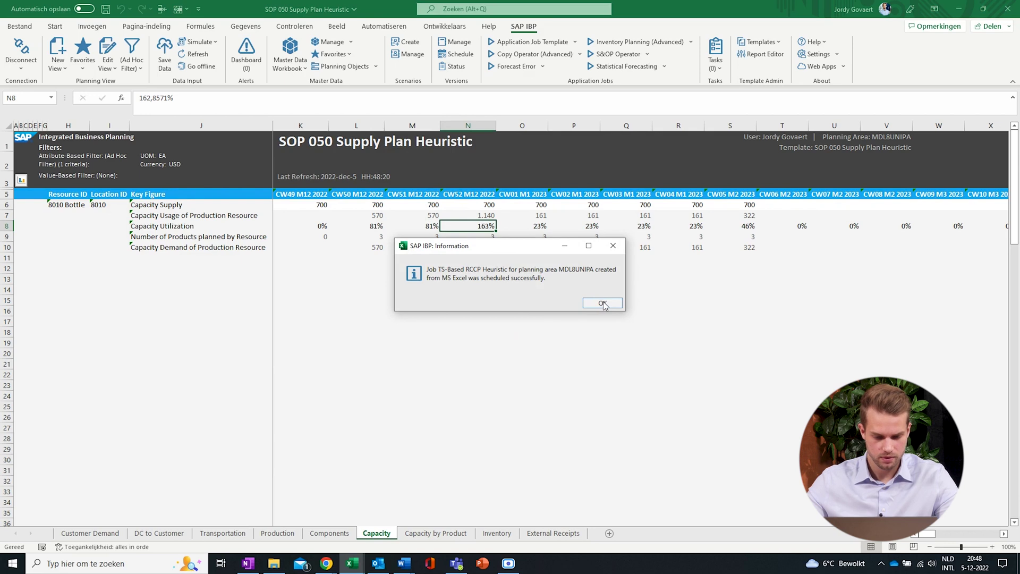
pyautogui.click(603, 303)
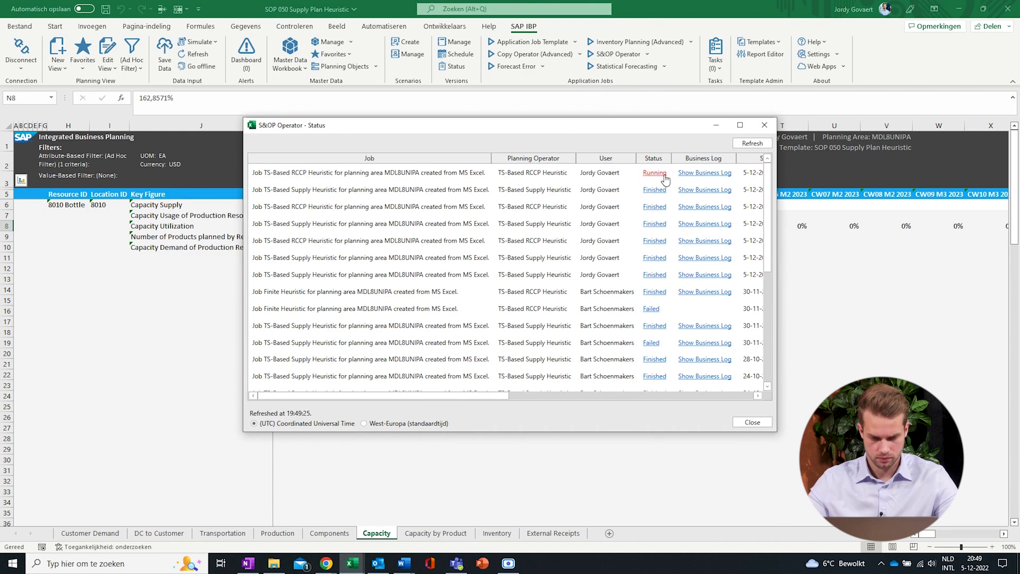
# Step: Close the job status window and verify CW50, CW51 and CW52 capacity usage now reads 700
pyautogui.click(767, 125)
pyautogui.click(378, 215)
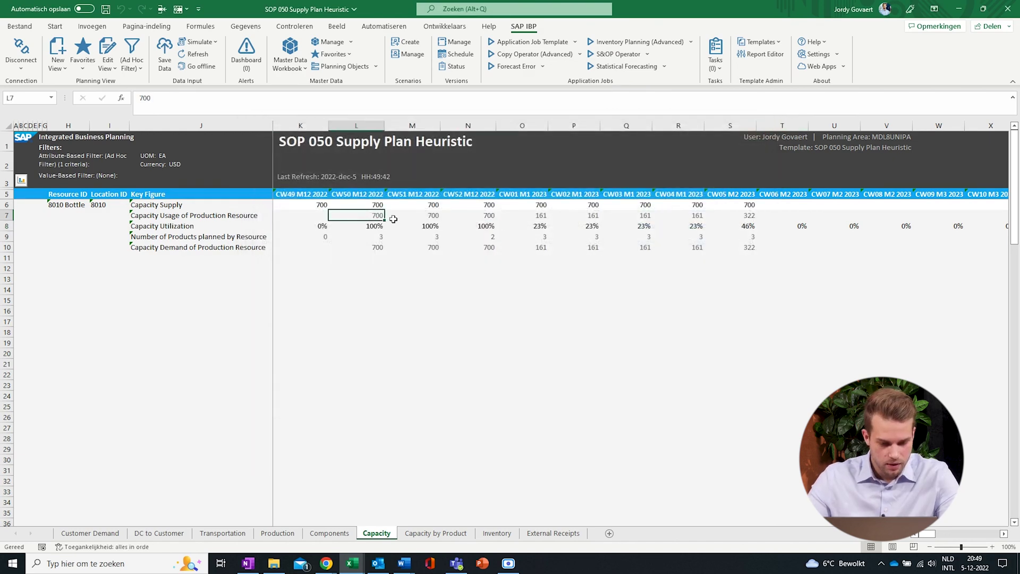
pyautogui.click(480, 216)
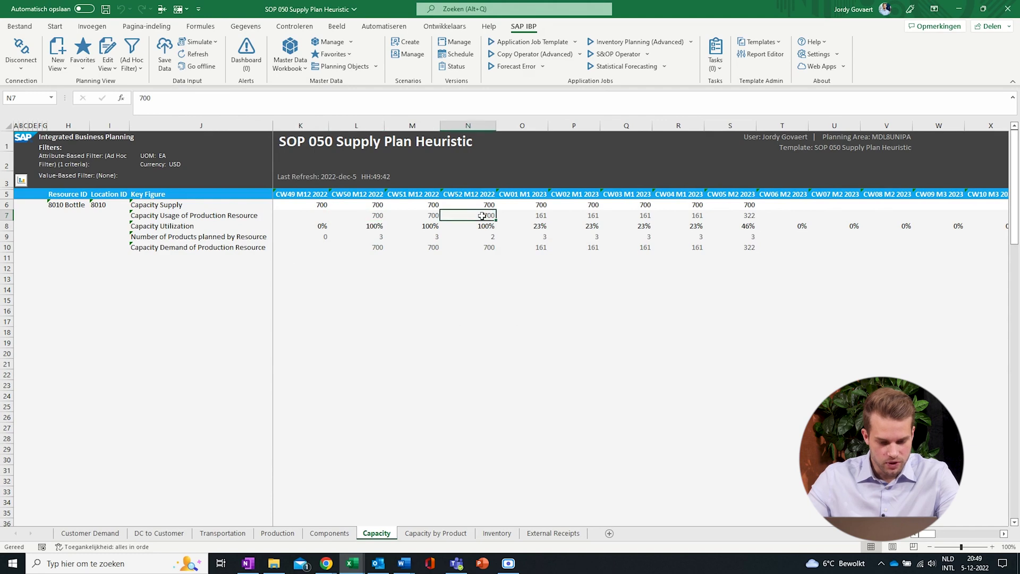
pyautogui.click(431, 215)
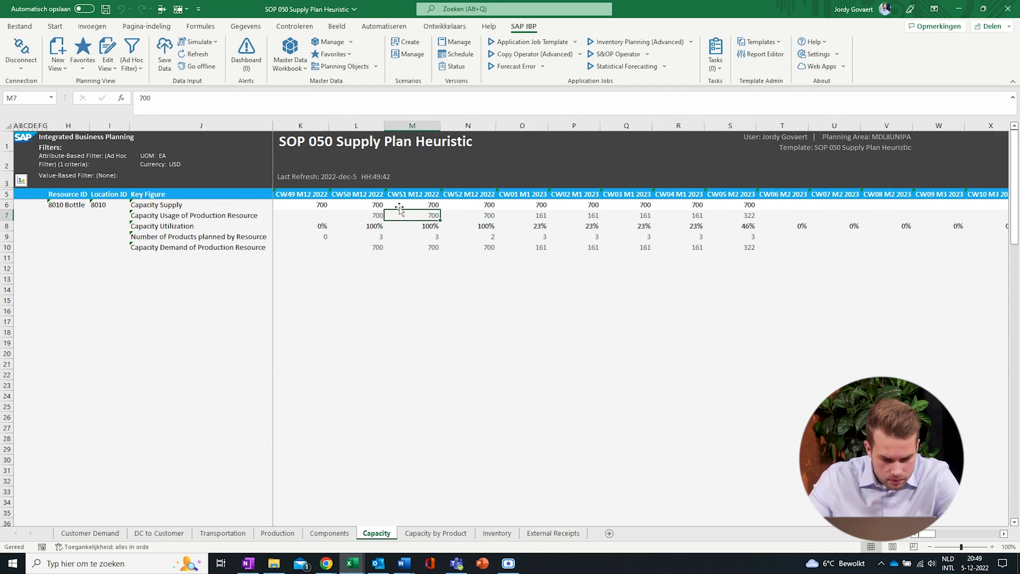
pyautogui.click(368, 214)
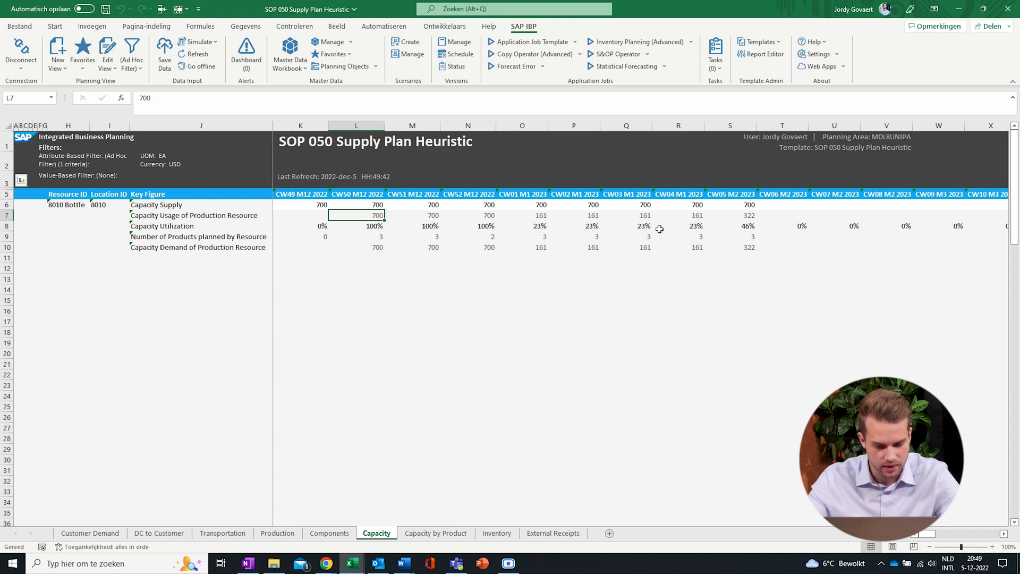
pyautogui.click(277, 534)
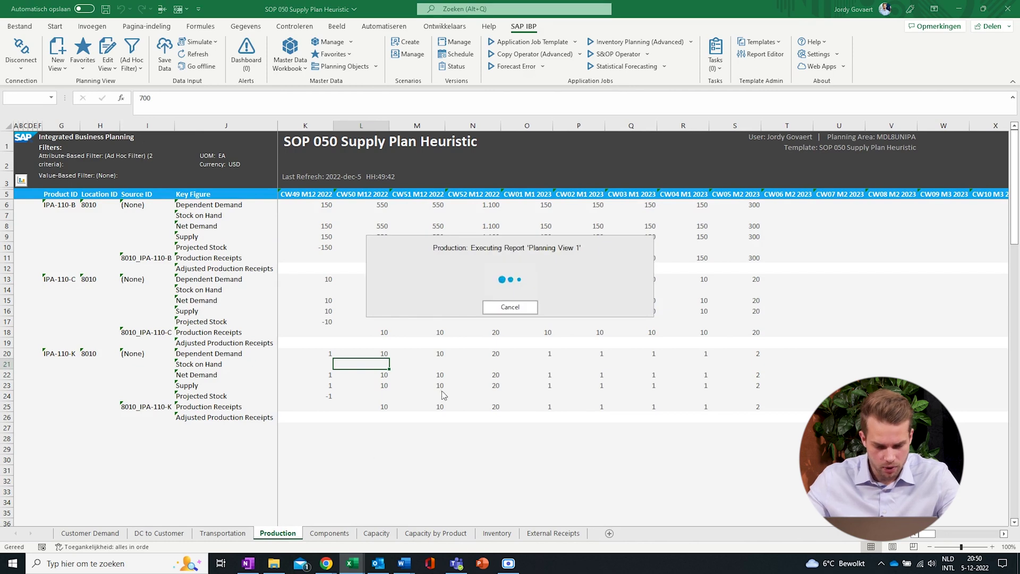